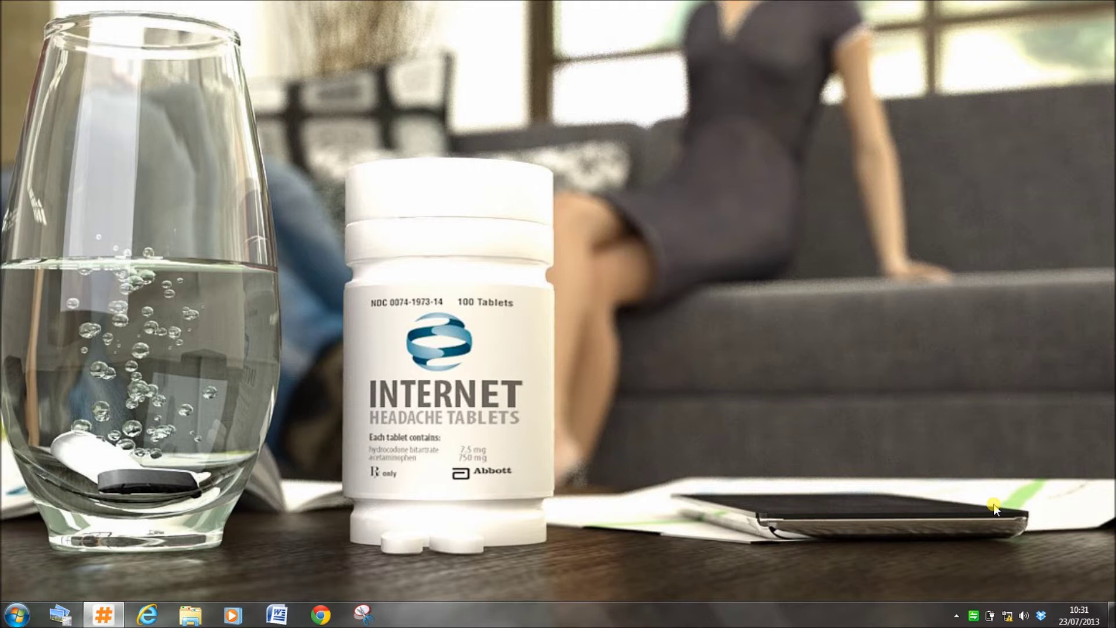
# Open 192.168.0.1 in Chrome and log in to the TP-LINK router's Status page.
pyautogui.moveTo(1008, 619)
pyautogui.click(320, 614)
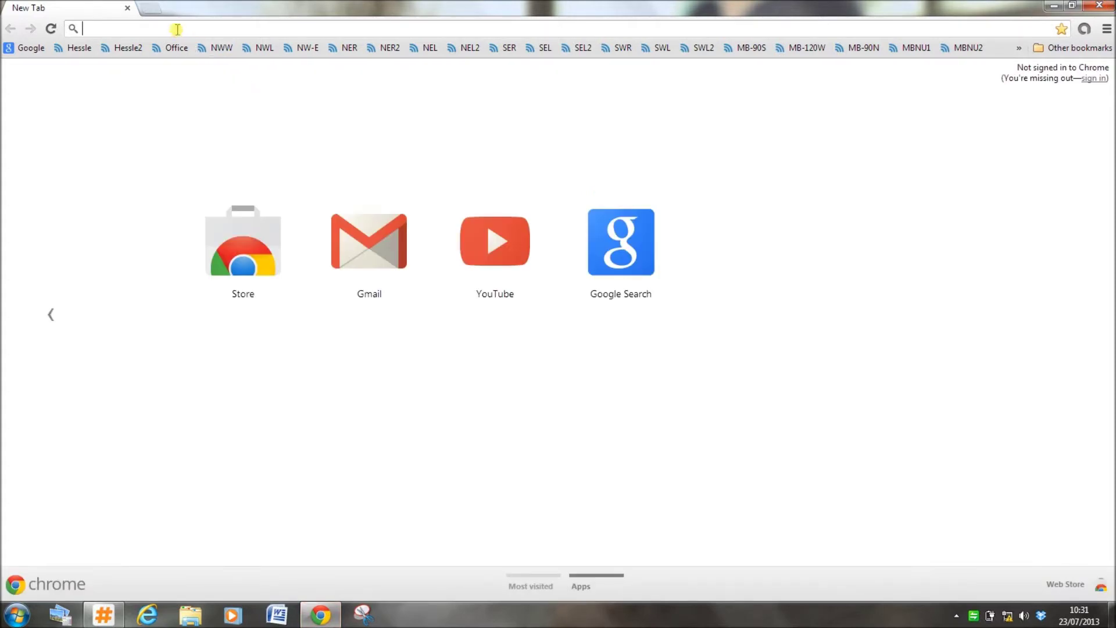
pyautogui.write('192.168')
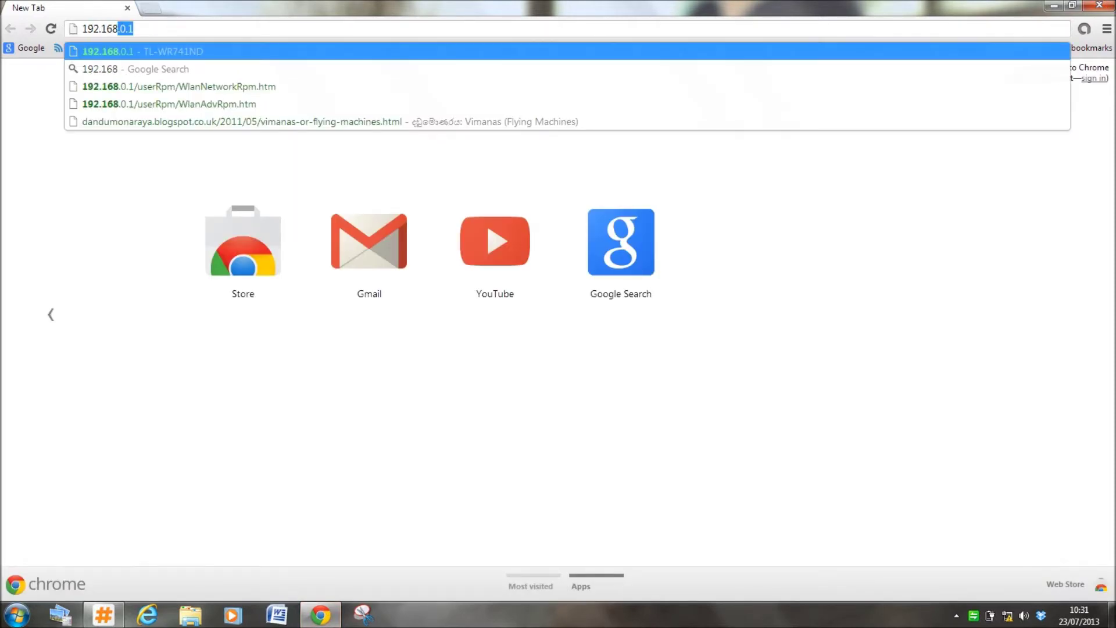
pyautogui.write('.')
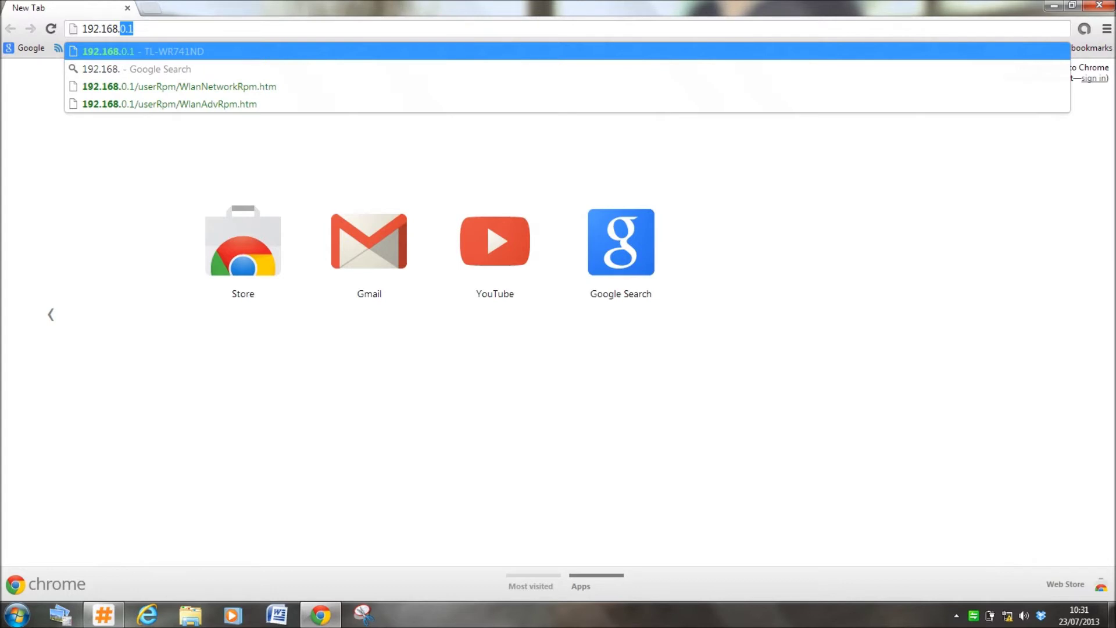
pyautogui.write('0.1')
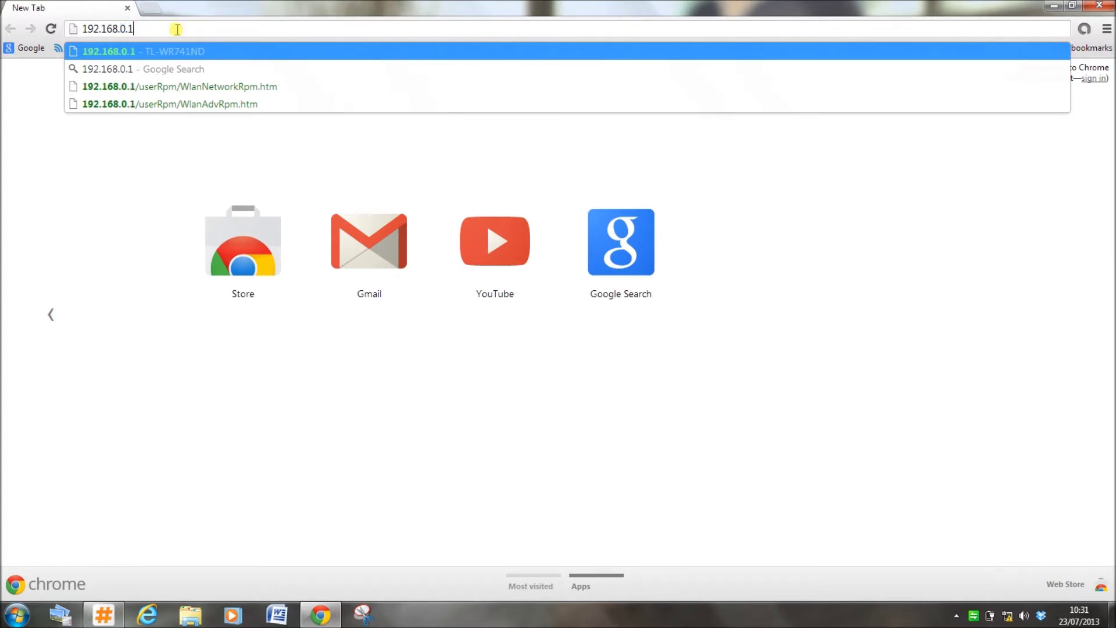
pyautogui.press('Return')
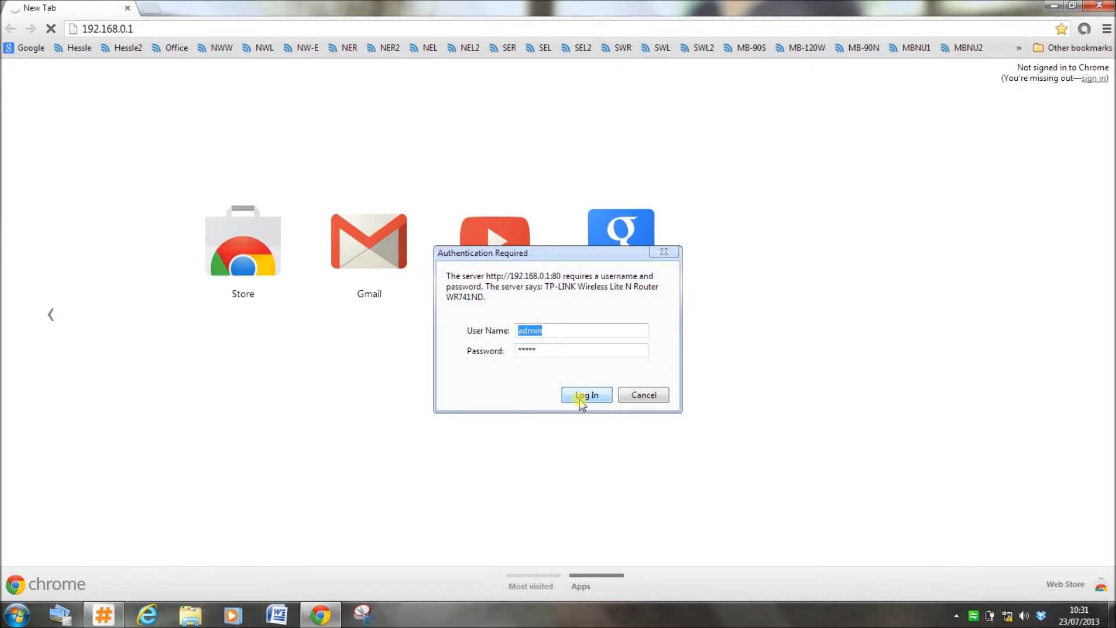
pyautogui.click(582, 396)
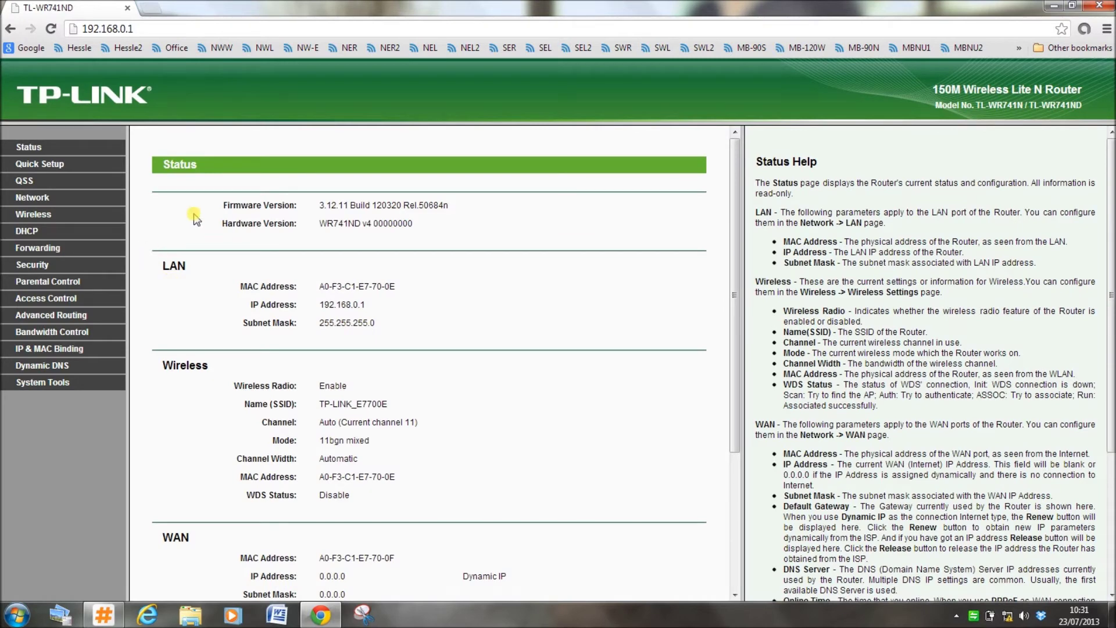
# Replace network name TP-LINK_E7700E with purebroadband.net and choose Region United Kingdom.
pyautogui.click(26, 215)
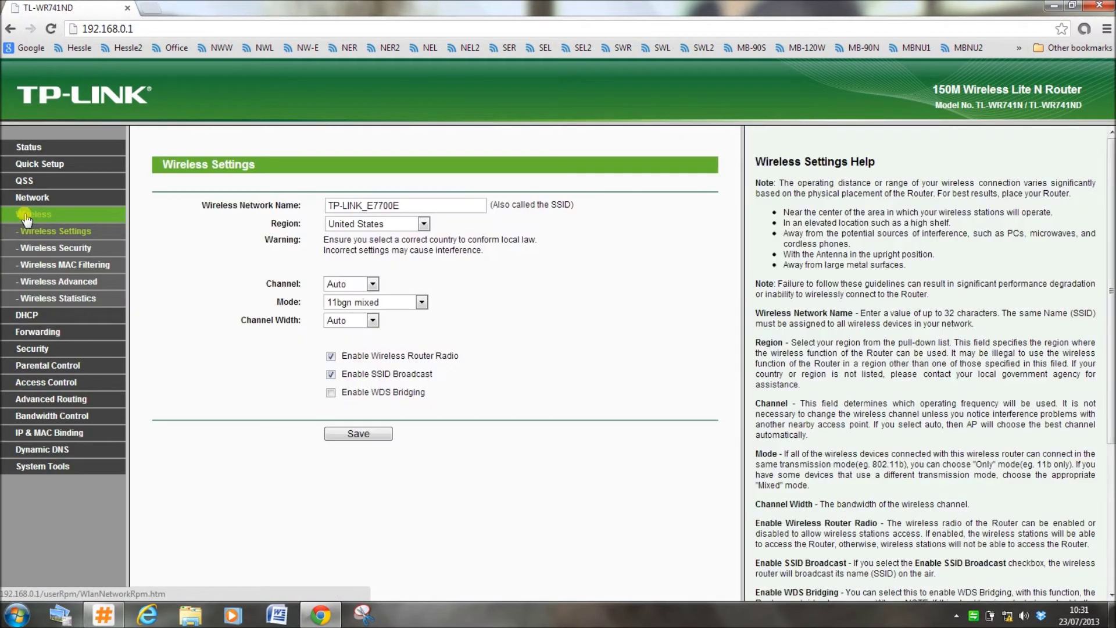
pyautogui.click(429, 205)
pyautogui.press('BackSpace')
pyautogui.press('BackSpace')
pyautogui.press('BackSpace')
pyautogui.press('BackSpace')
pyautogui.press('BackSpace')
pyautogui.press('BackSpace')
pyautogui.press('BackSpace')
pyautogui.press('BackSpace')
pyautogui.press('BackSpace')
pyautogui.press('BackSpace')
pyautogui.press('BackSpace')
pyautogui.press('BackSpace')
pyautogui.press('BackSpace')
pyautogui.press('BackSpace')
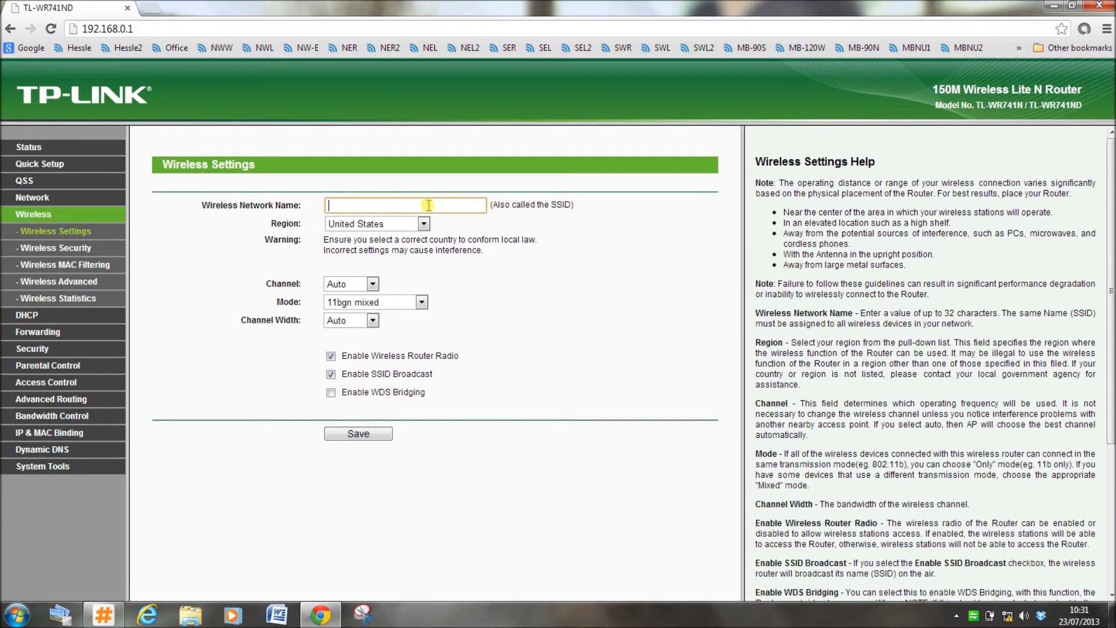
pyautogui.write('pureb')
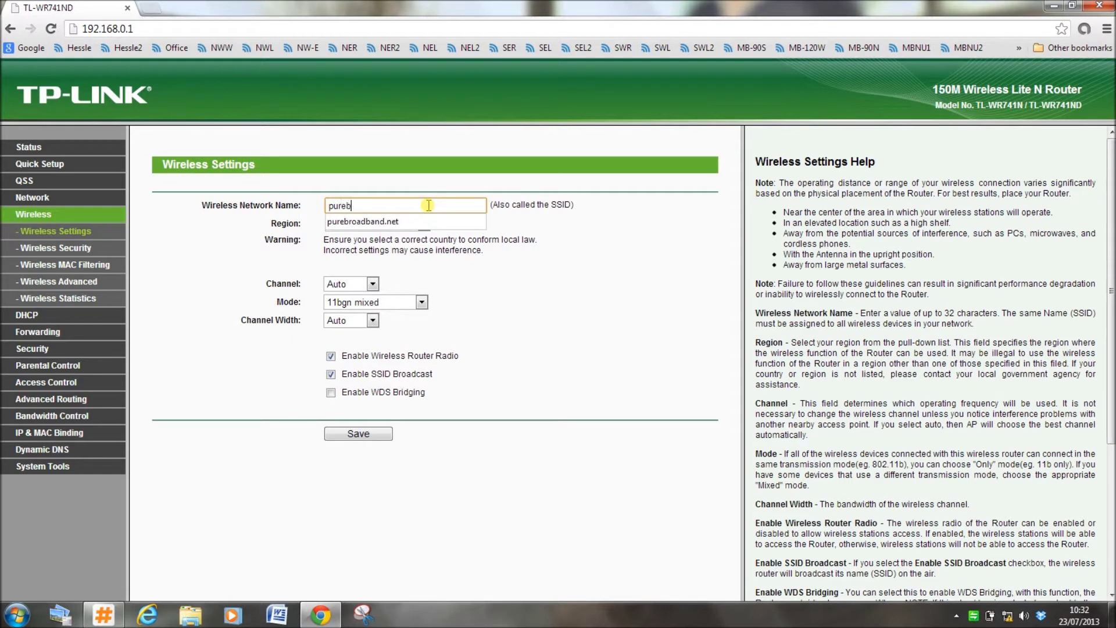
pyautogui.write('roadband.net')
pyautogui.press('Tab')
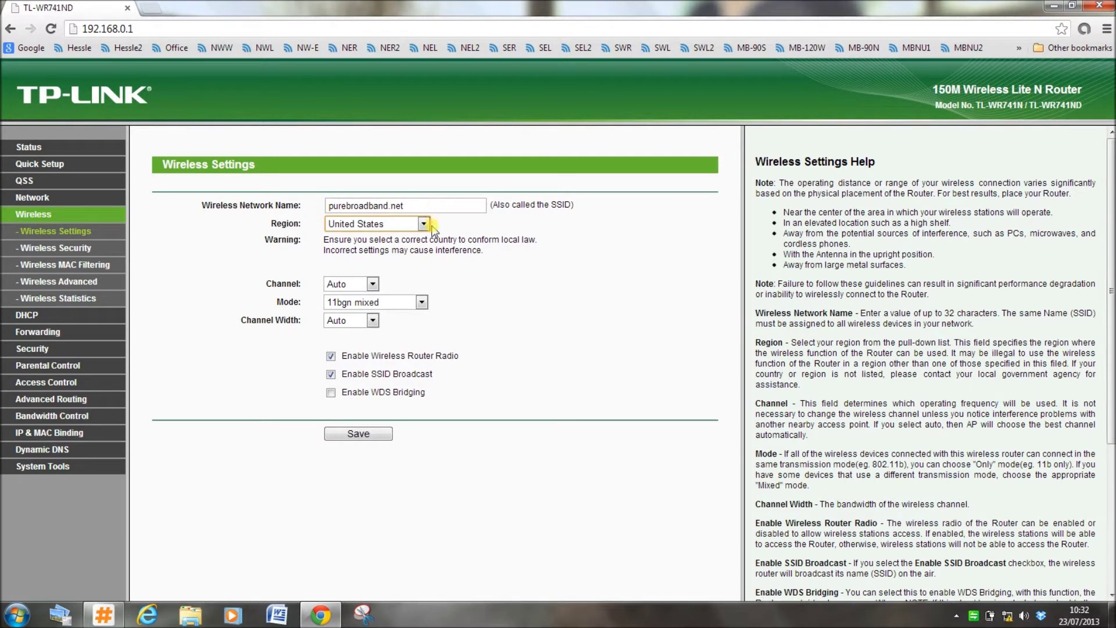
pyautogui.click(423, 224)
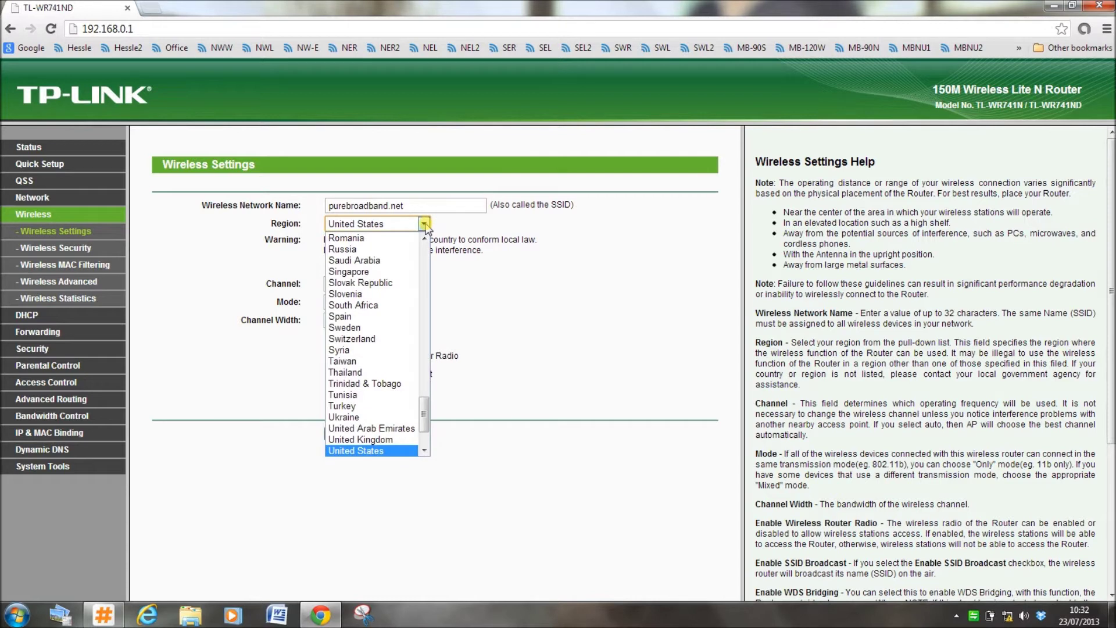
pyautogui.click(379, 441)
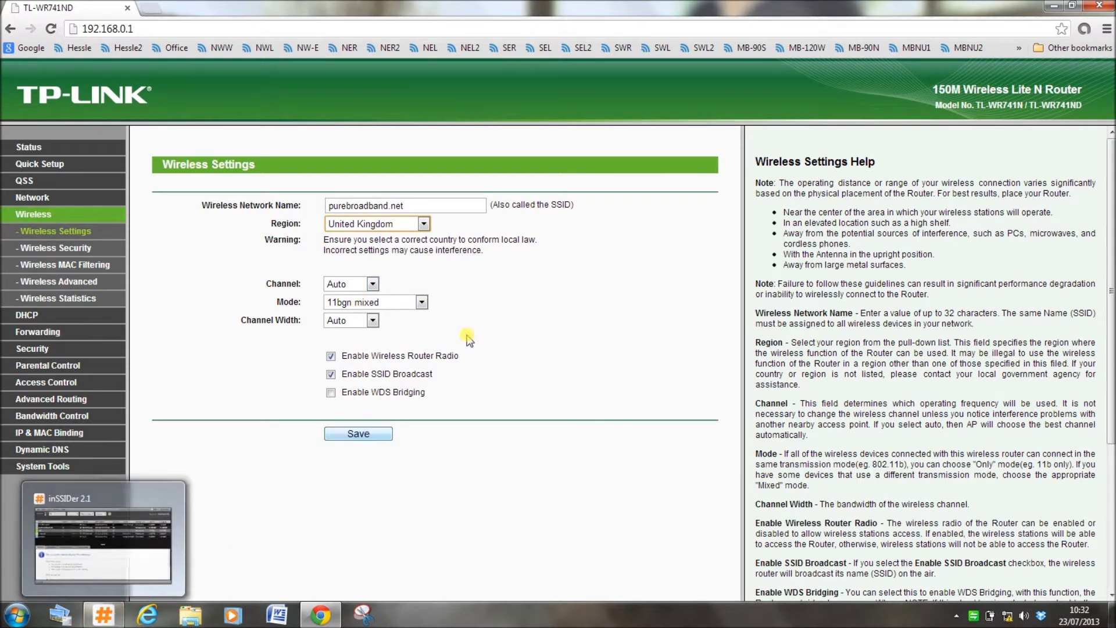
pyautogui.click(116, 619)
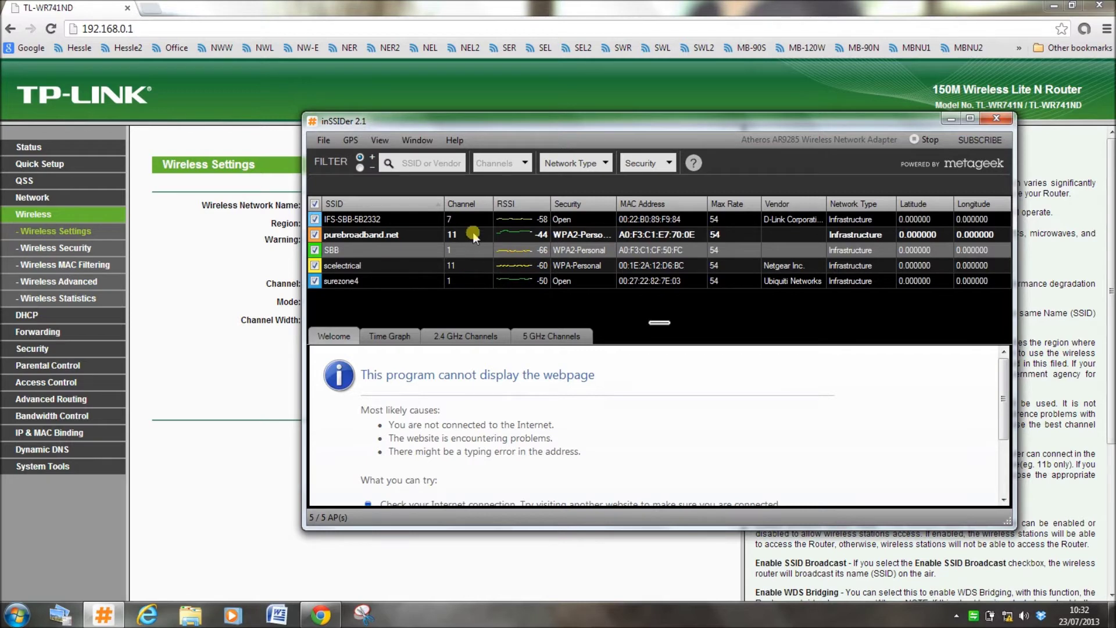
pyautogui.click(952, 119)
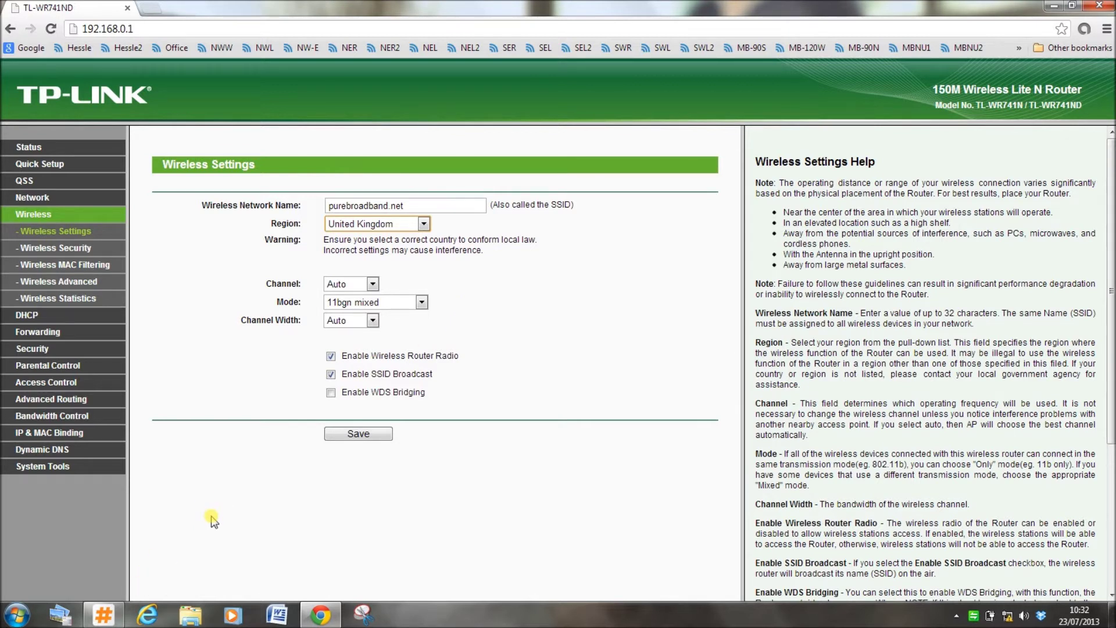
# Save wireless channel 4, acknowledge the alert, and go to Wireless Security.
pyautogui.click(372, 284)
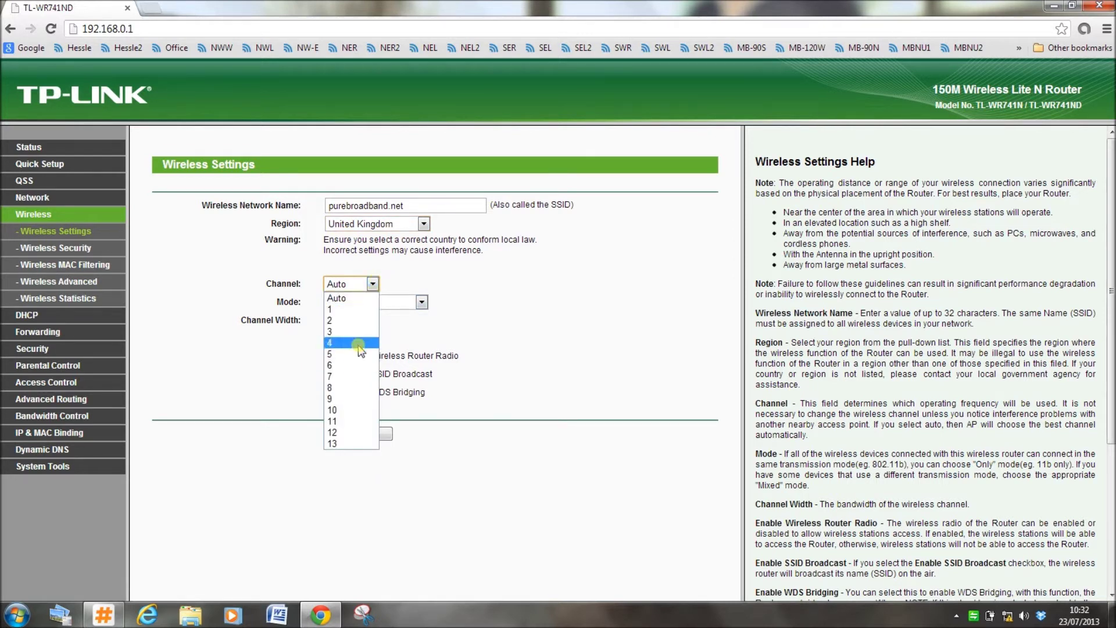
pyautogui.click(360, 345)
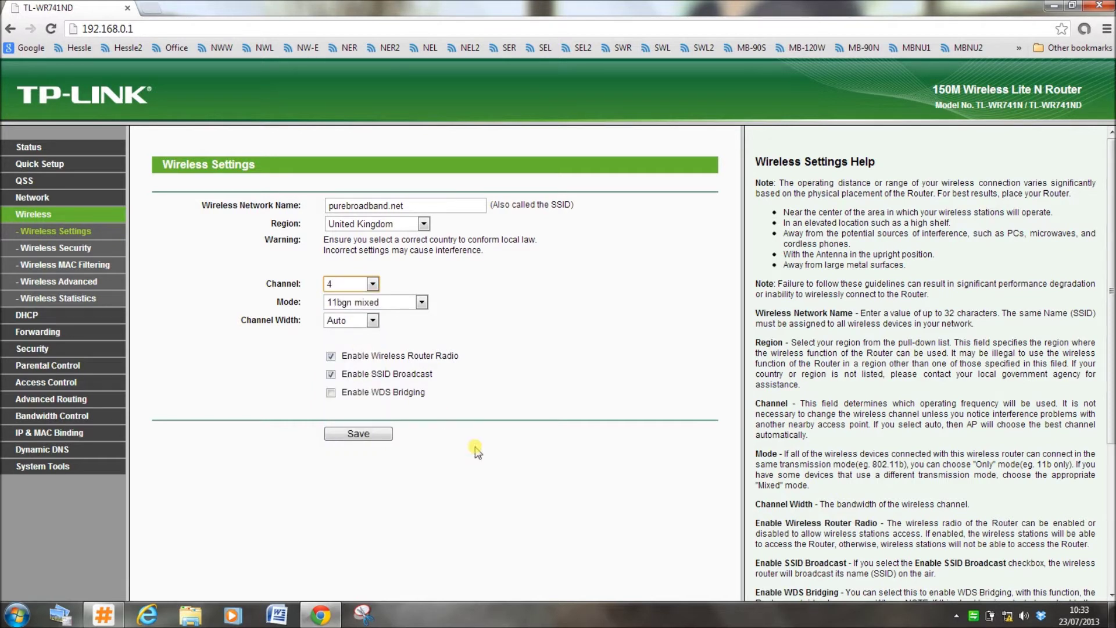
pyautogui.click(373, 437)
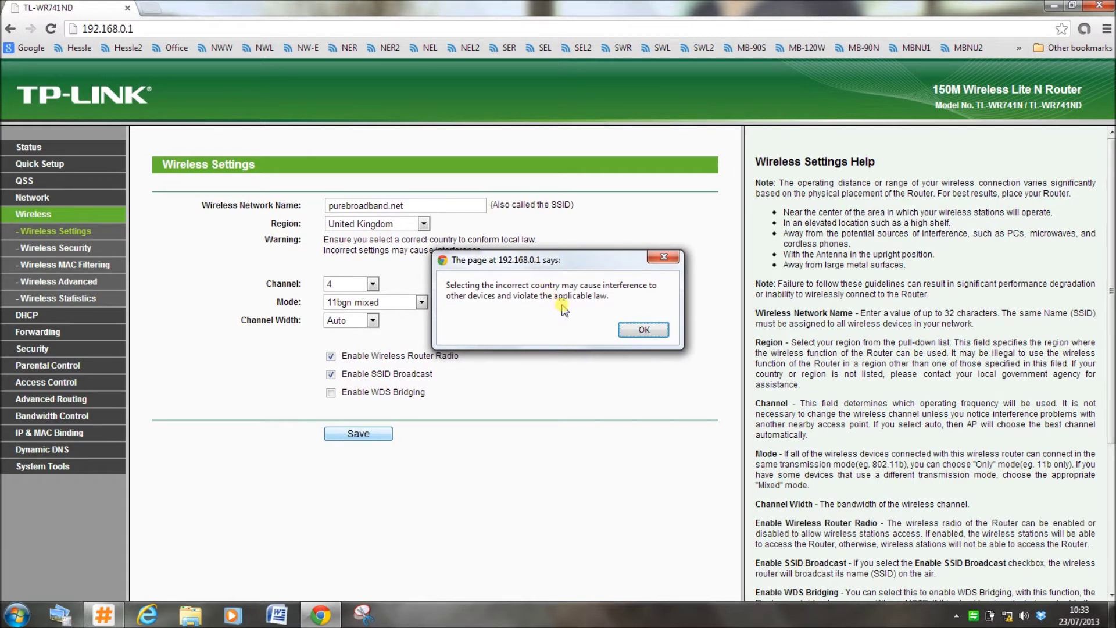
pyautogui.click(629, 333)
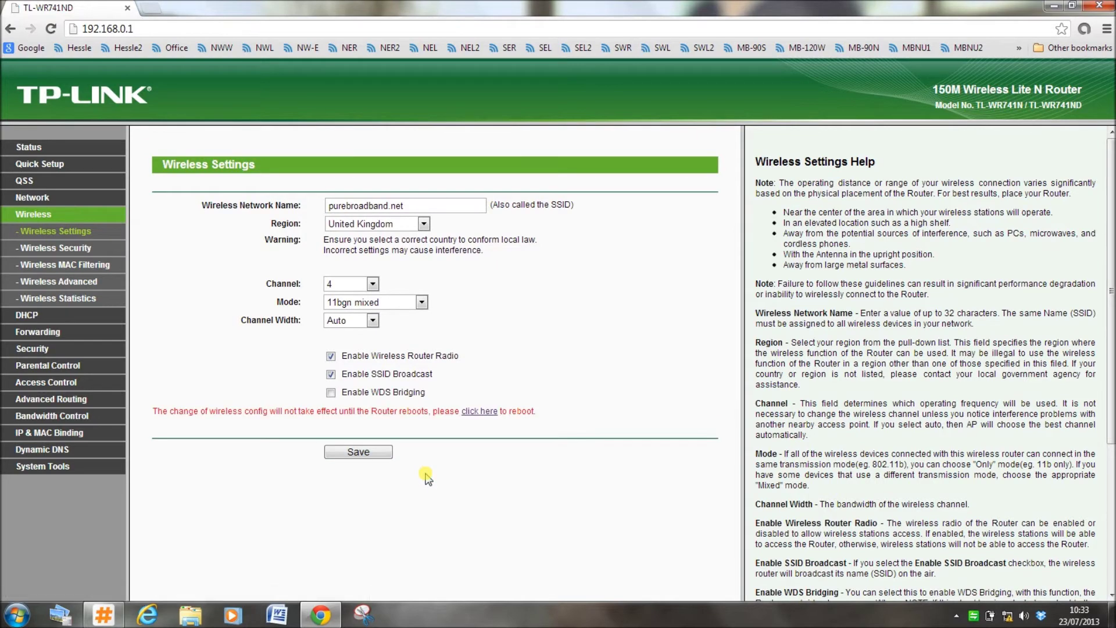
pyautogui.click(76, 251)
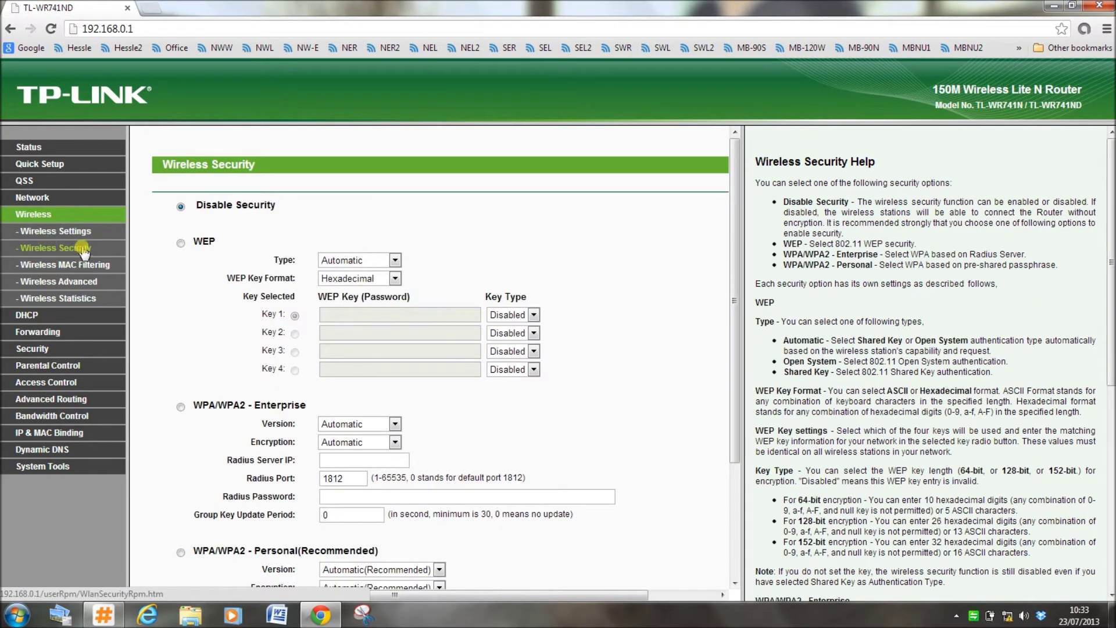
# Select WPA/WPA2 - Personal, enter a new wireless password, save, and dismiss the reboot notice.
pyautogui.scroll(-3, 156, 282)
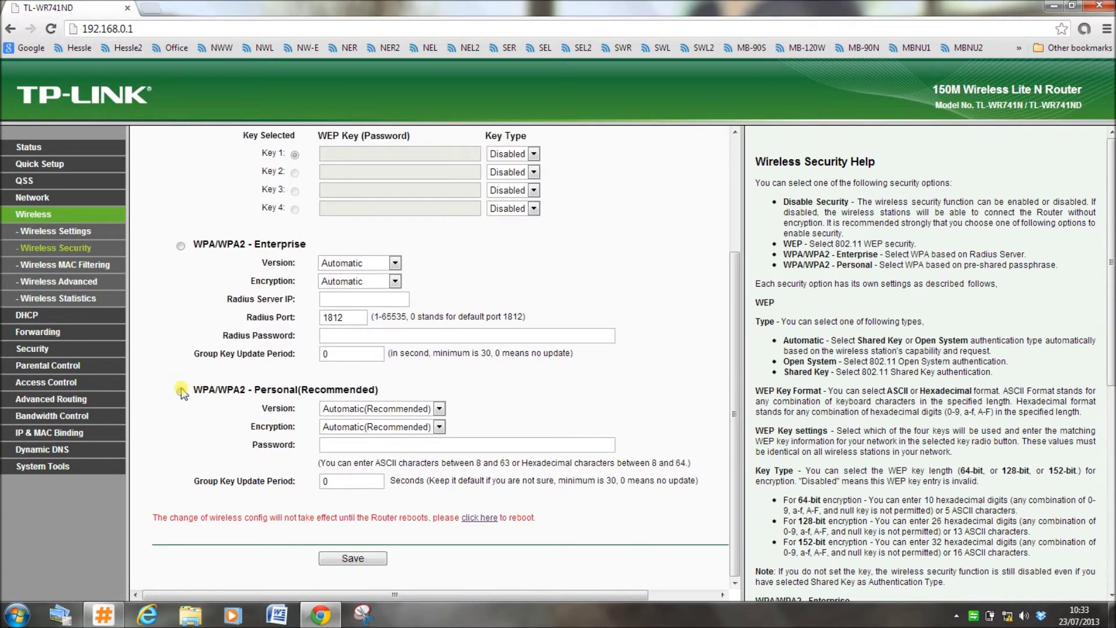
pyautogui.click(181, 393)
pyautogui.scroll(3, 249, 431)
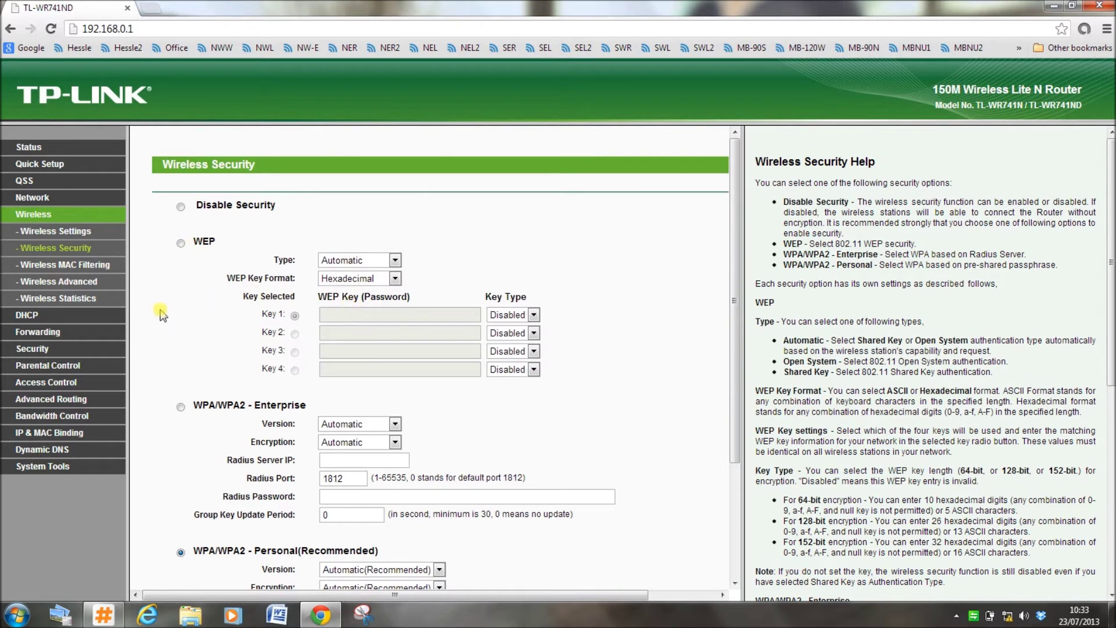
pyautogui.scroll(-3, 163, 314)
pyautogui.click(335, 444)
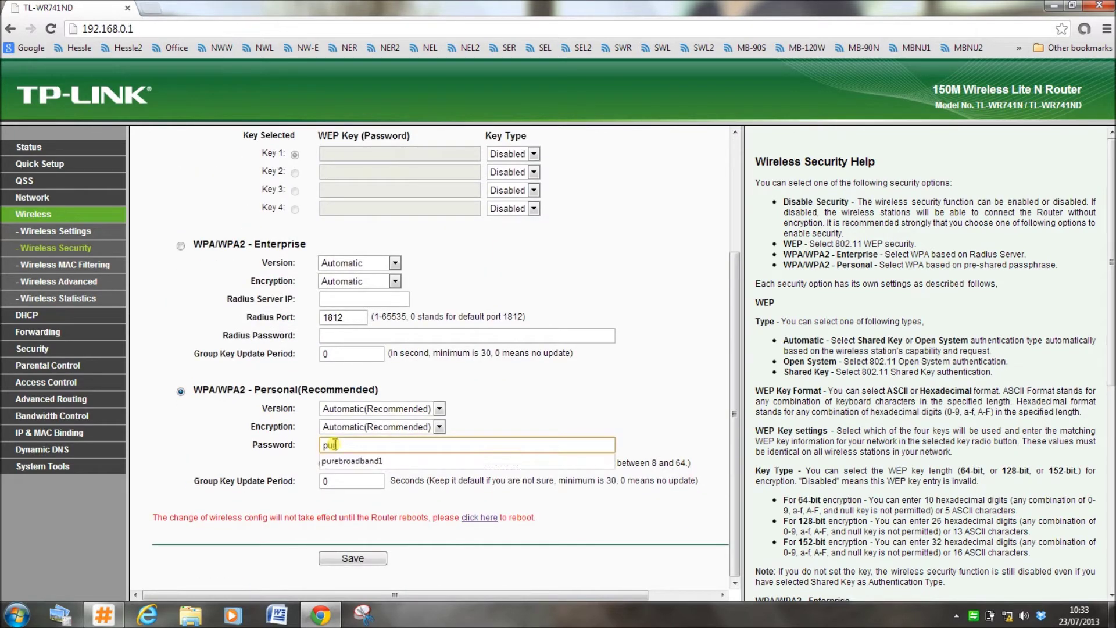
pyautogui.click(362, 559)
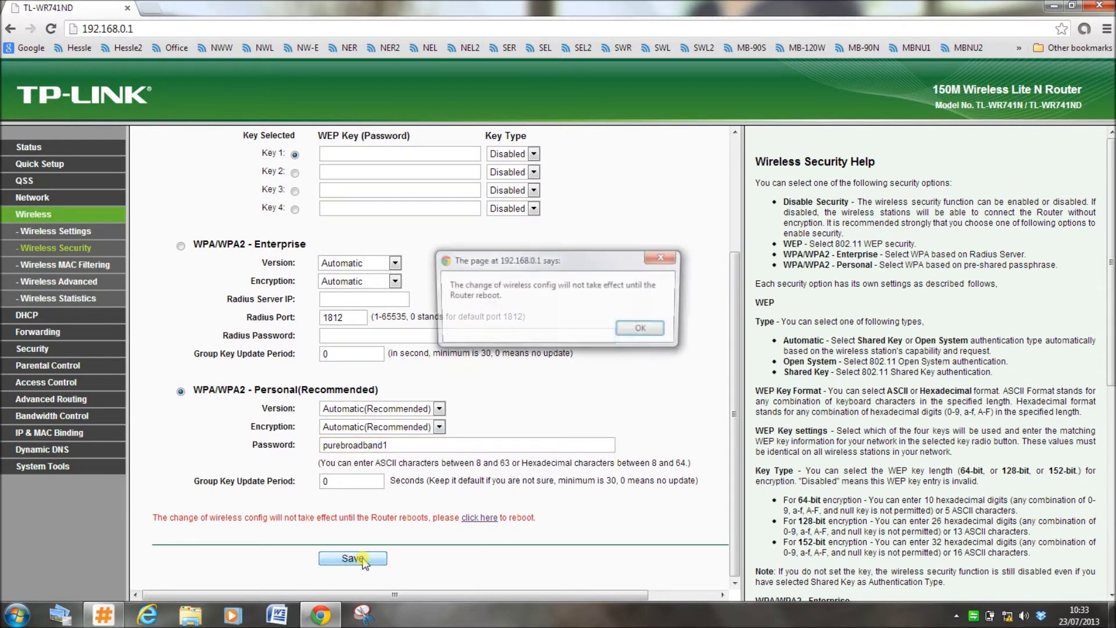
pyautogui.click(642, 329)
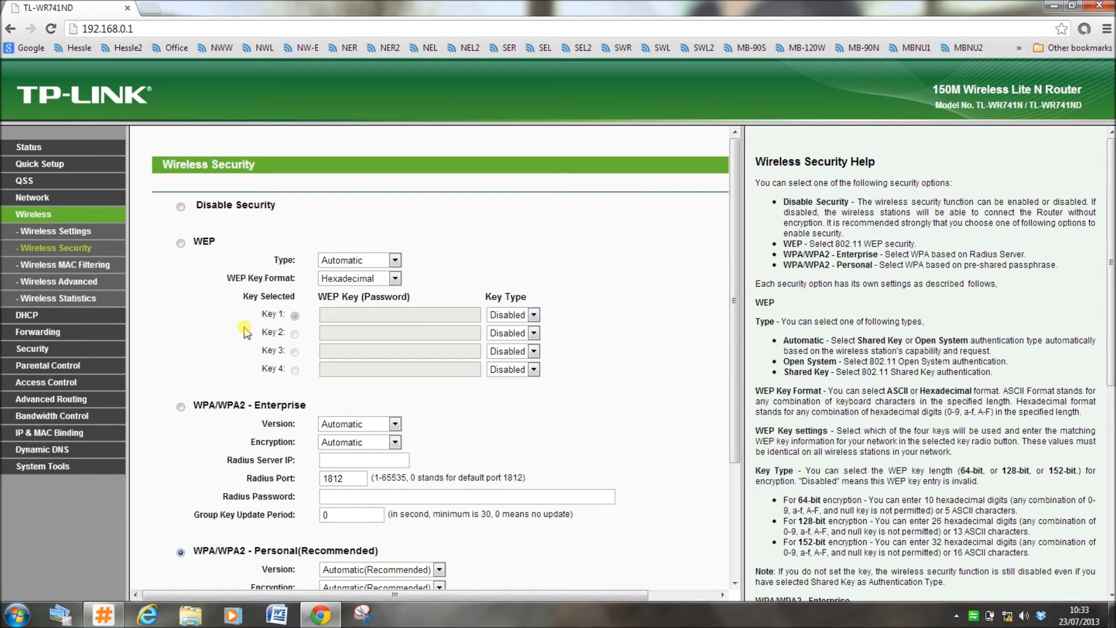
pyautogui.scroll(-3, 244, 331)
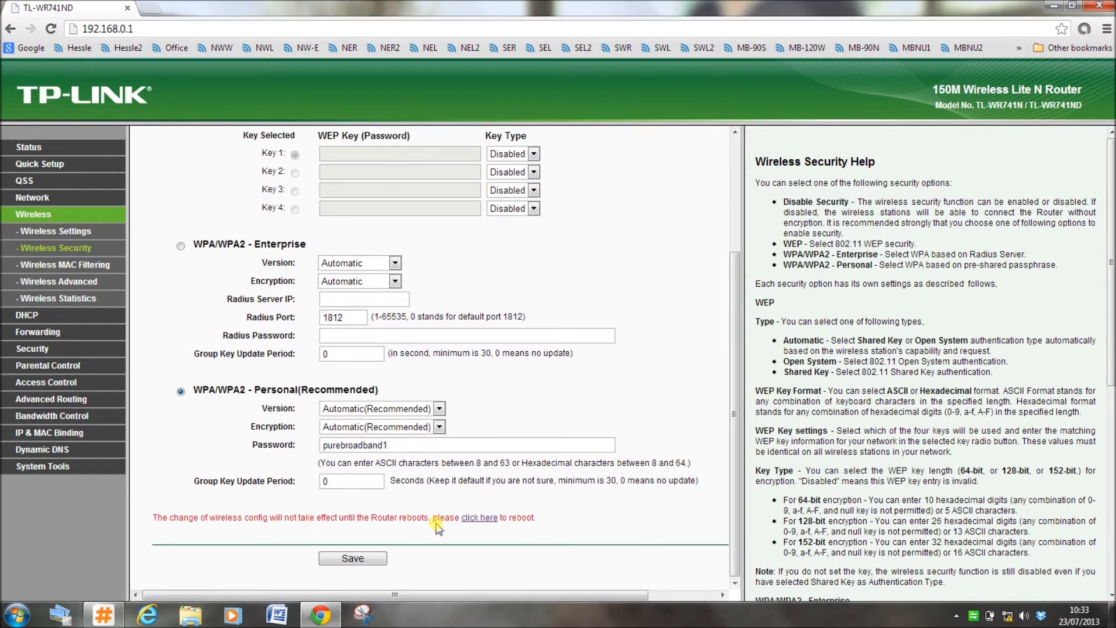
# Reboot the TL-WR741ND router from its reboot page and confirm.
pyautogui.click(474, 518)
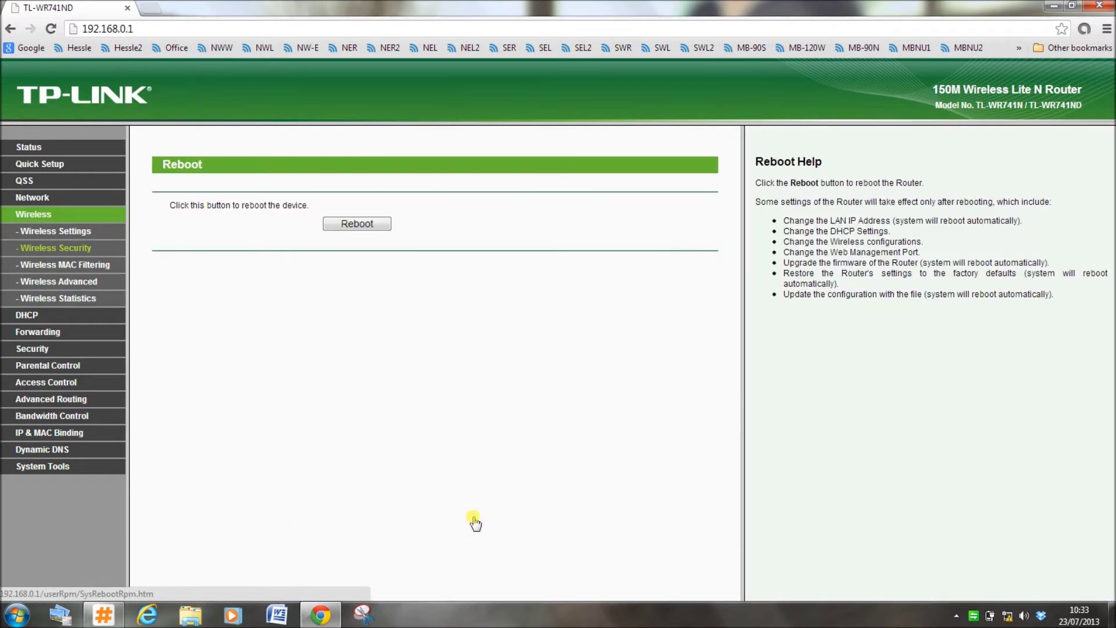
pyautogui.click(373, 228)
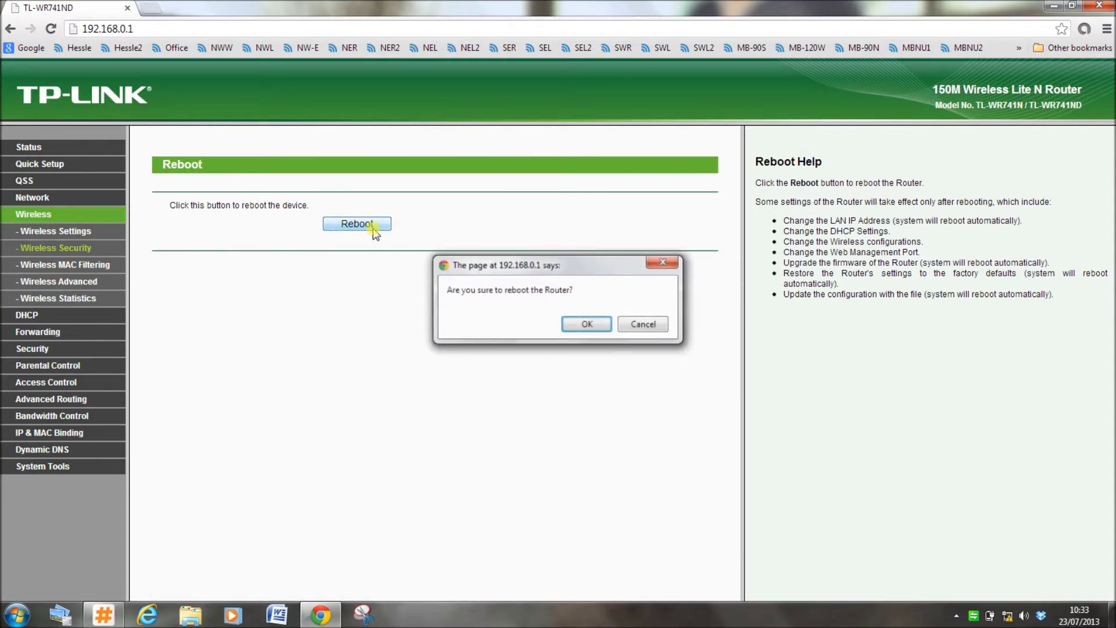
pyautogui.click(586, 324)
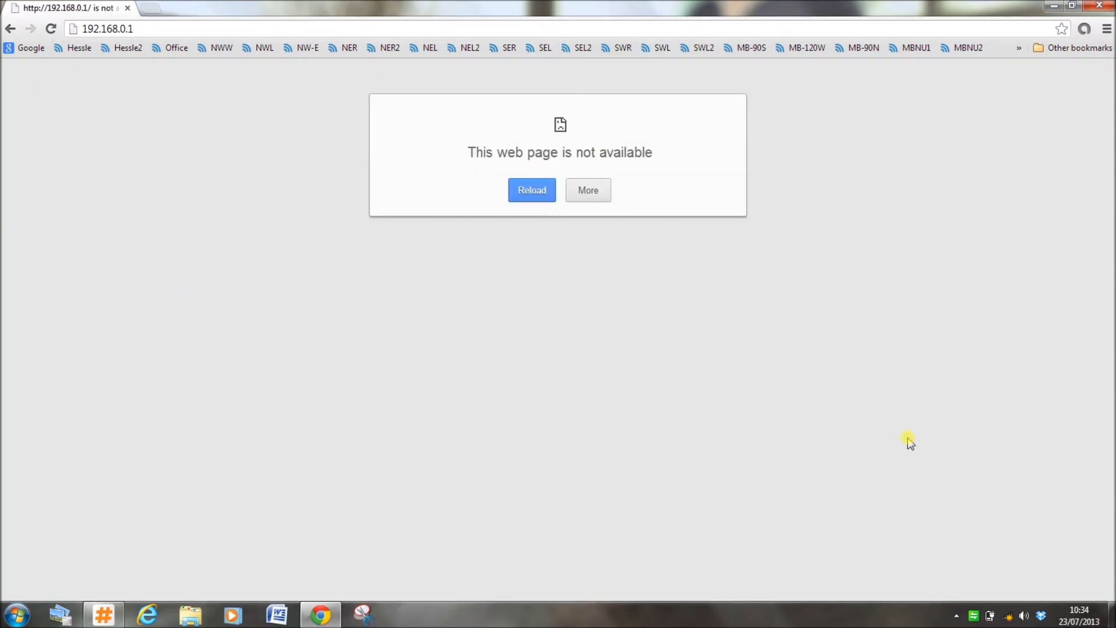
# Join the purebroadband.net Wi-Fi network from the tray, entering its security key.
pyautogui.click(1008, 615)
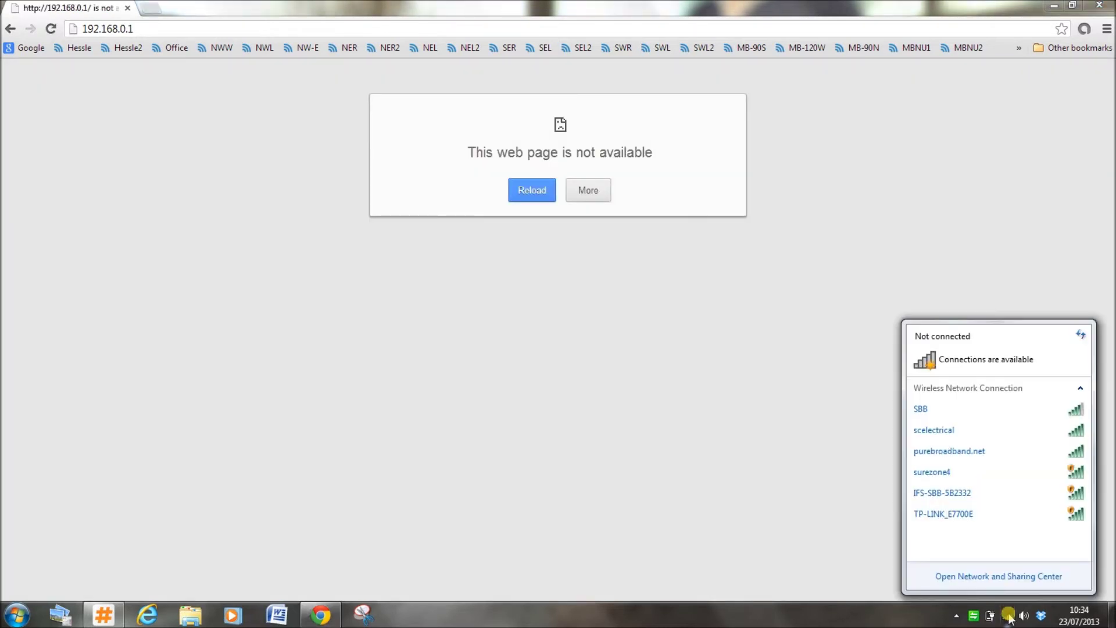
pyautogui.click(956, 452)
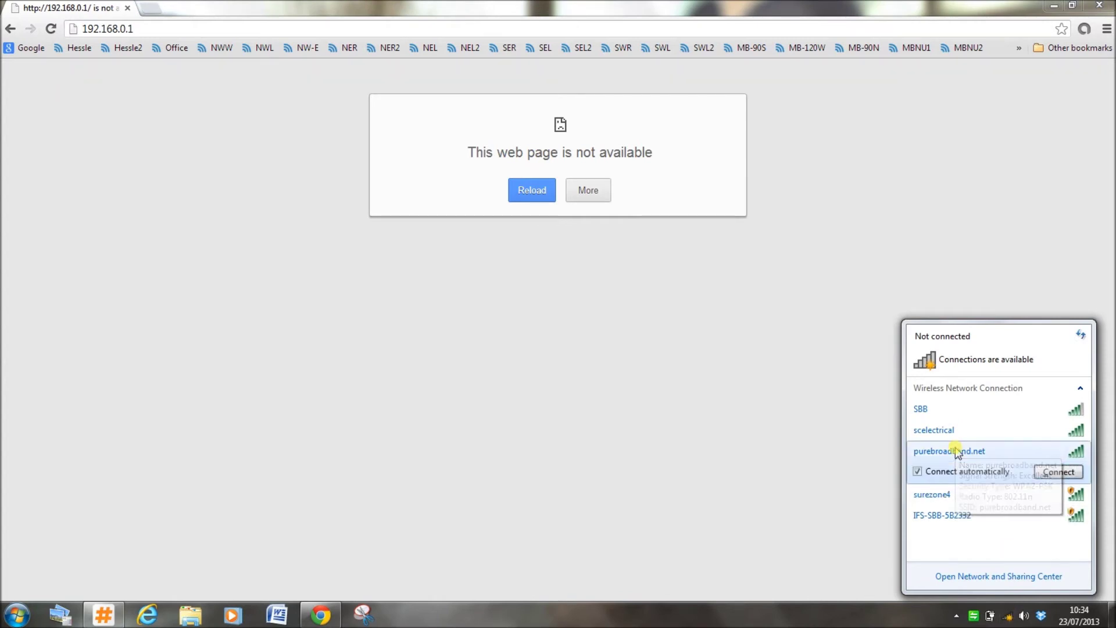
pyautogui.click(1053, 468)
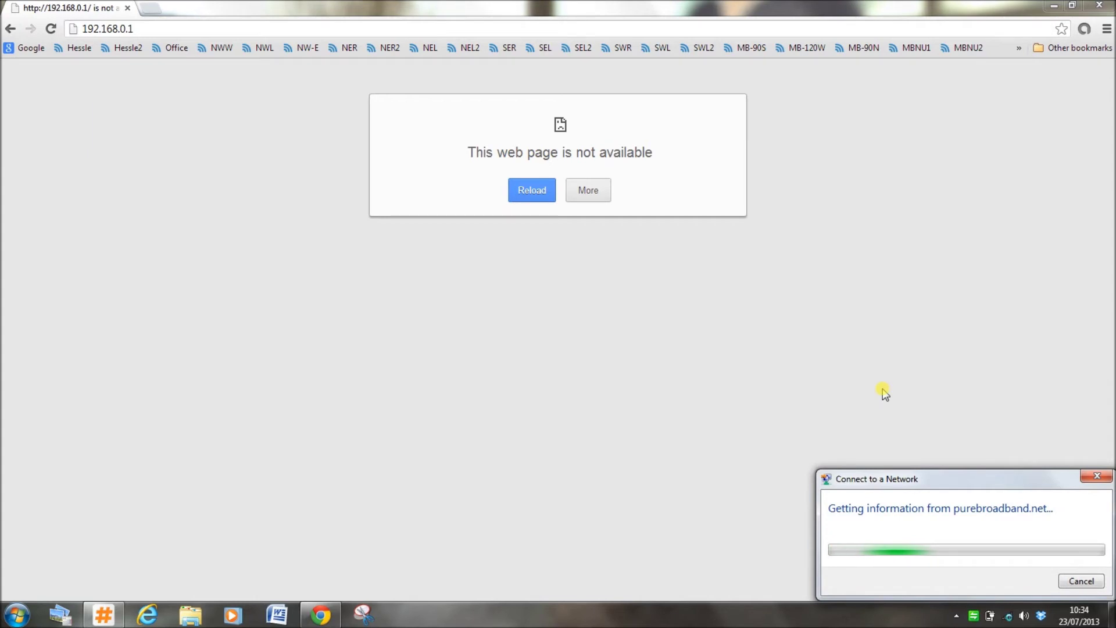
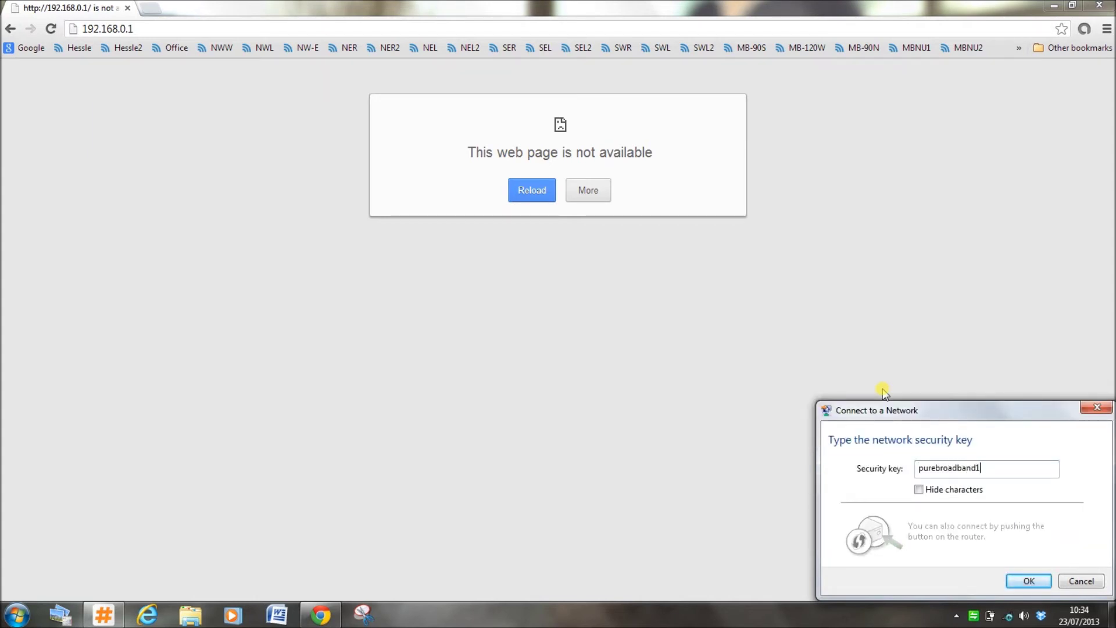
pyautogui.press('Return')
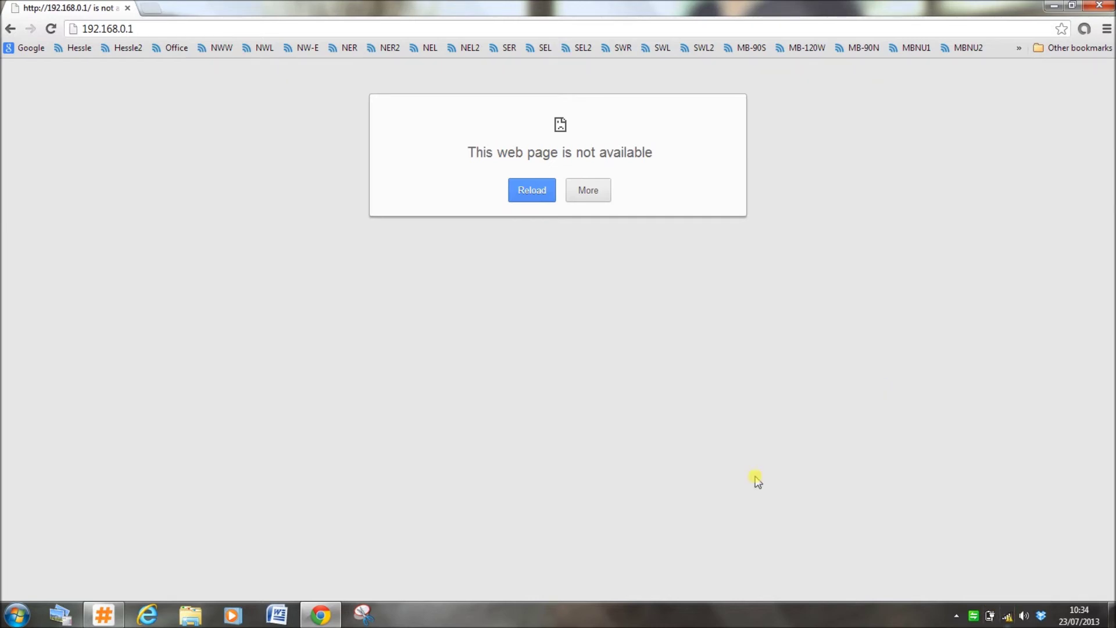
# Reload 192.168.0.1 and review the WAN, LAN and DHCP pages, then Wireless settings.
pyautogui.click(182, 30)
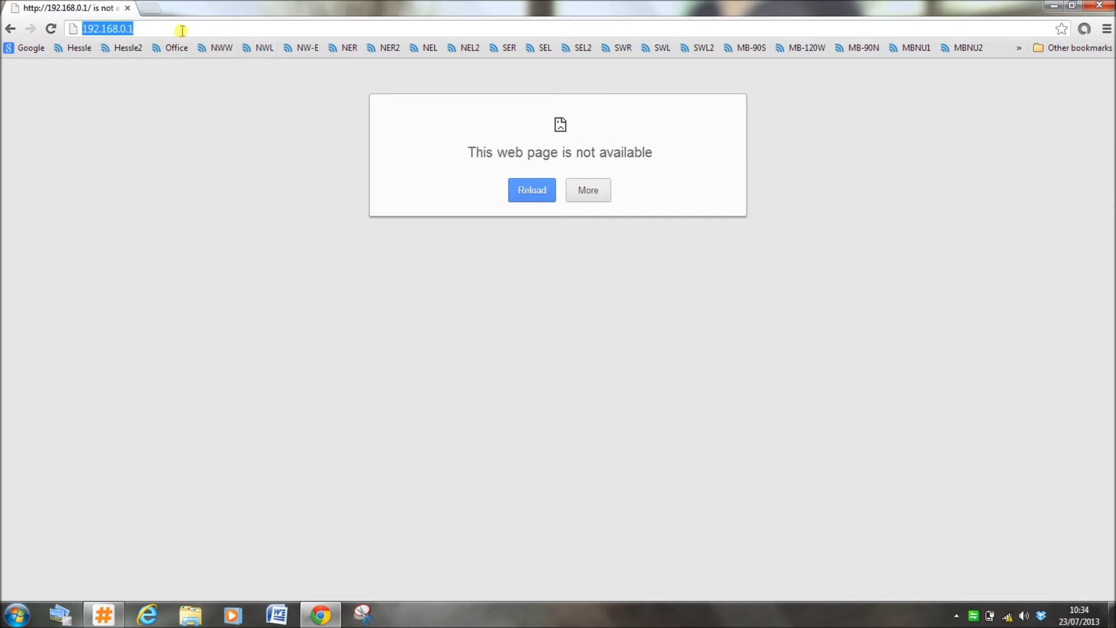
pyautogui.press('Return')
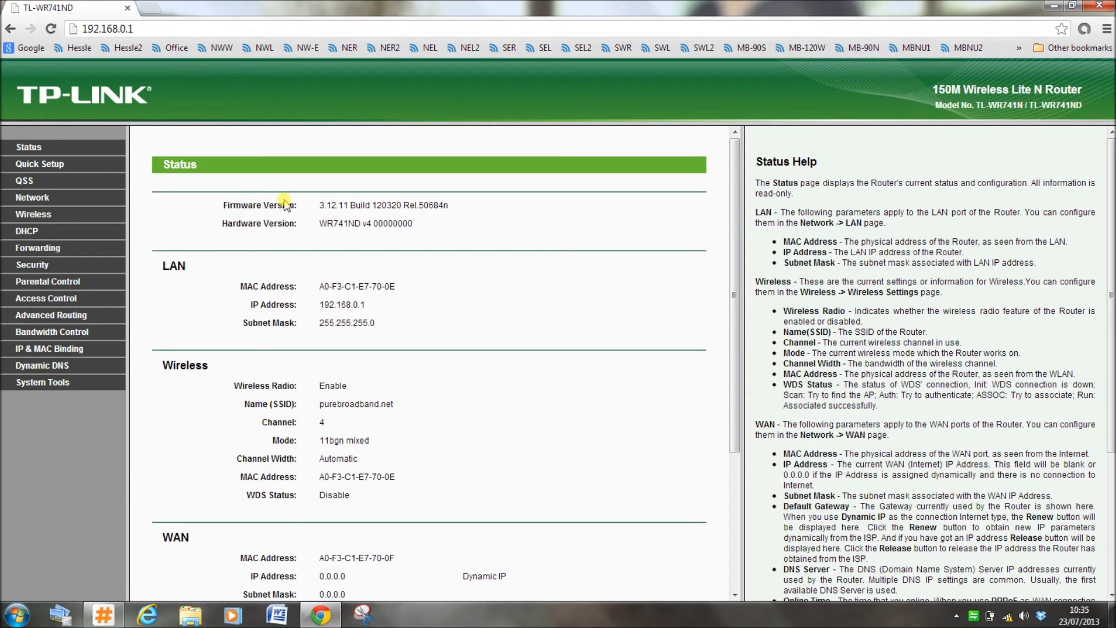
pyautogui.click(45, 199)
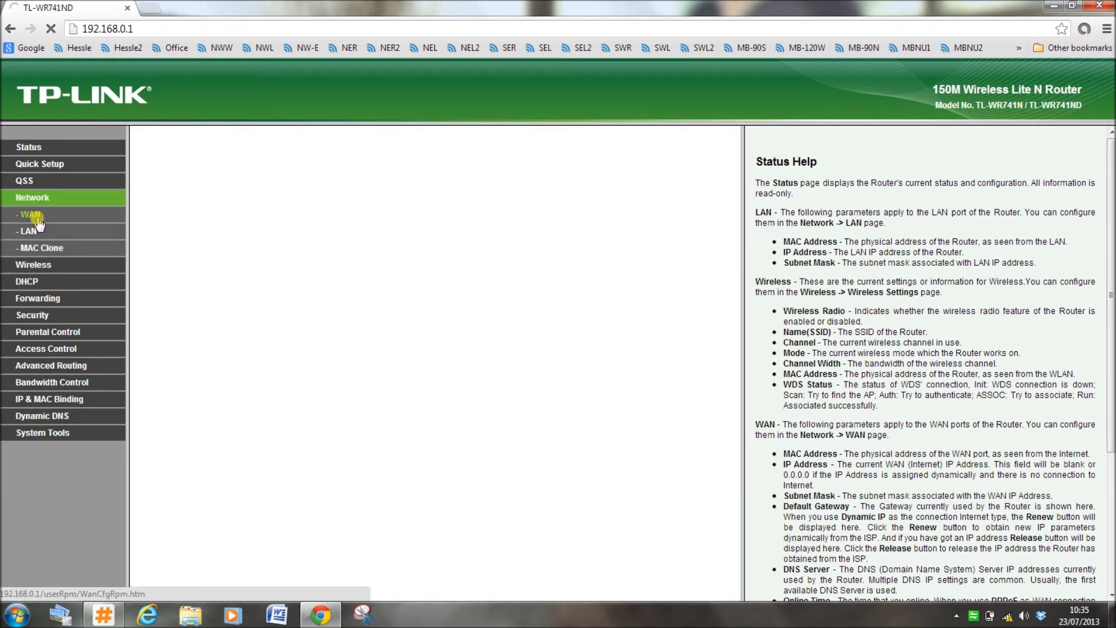
pyautogui.click(34, 231)
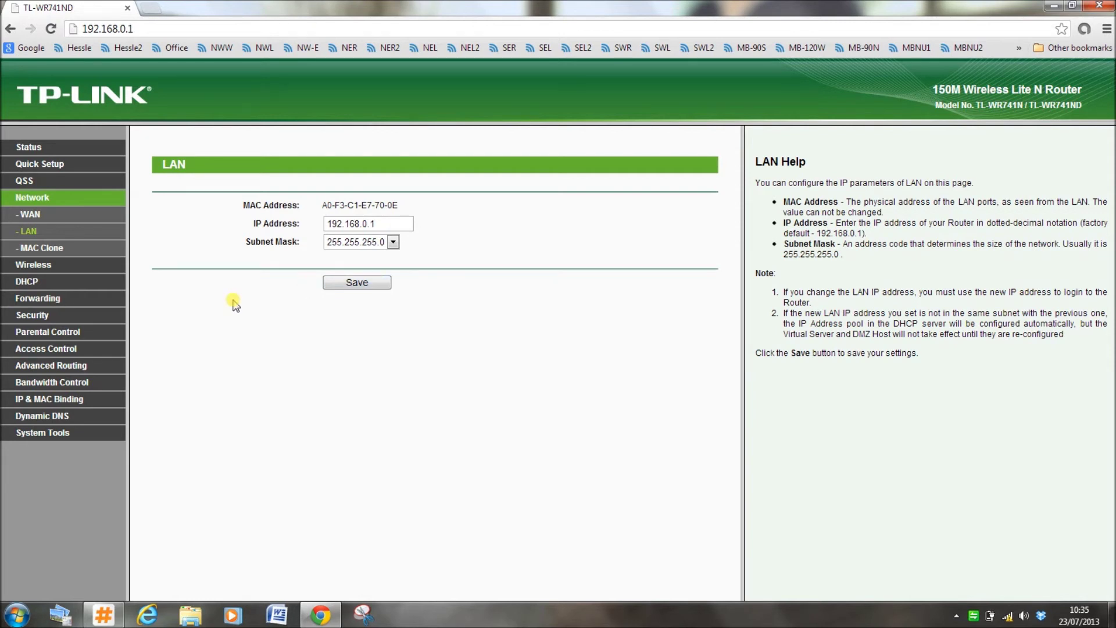
pyautogui.click(31, 281)
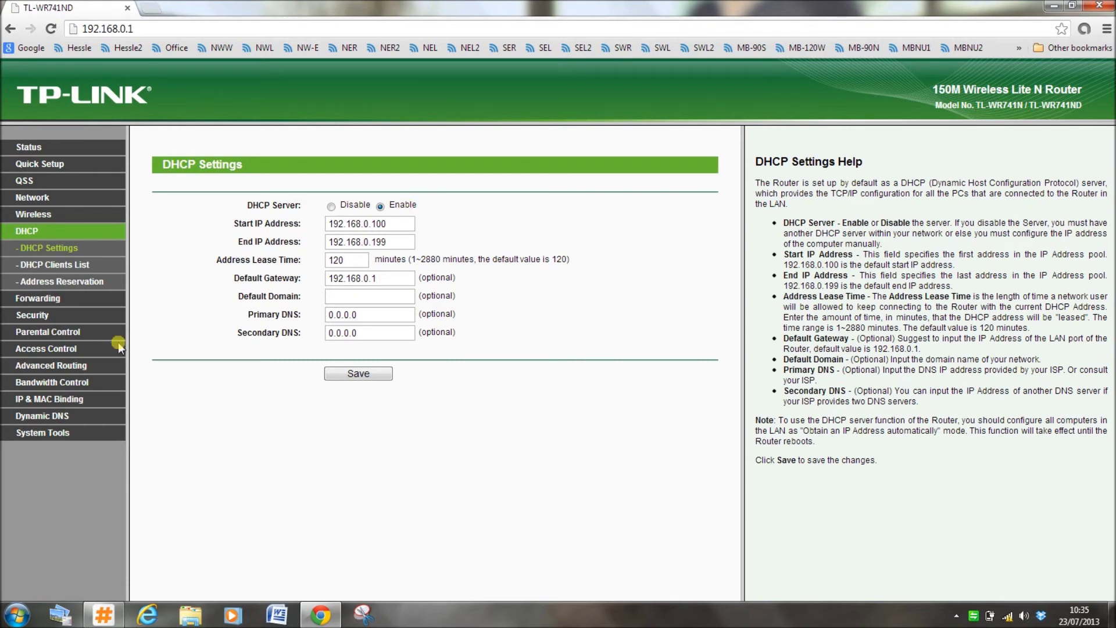
pyautogui.click(34, 215)
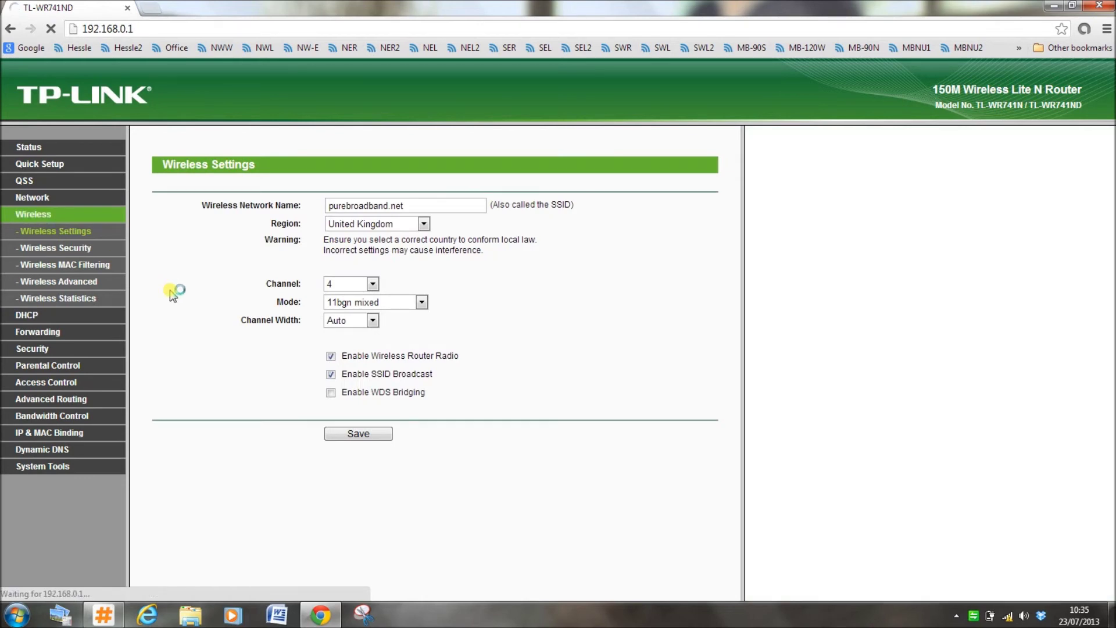
# Show the Wireless Advanced settings and check nearby channel usage in inSSIDer.
pyautogui.click(66, 283)
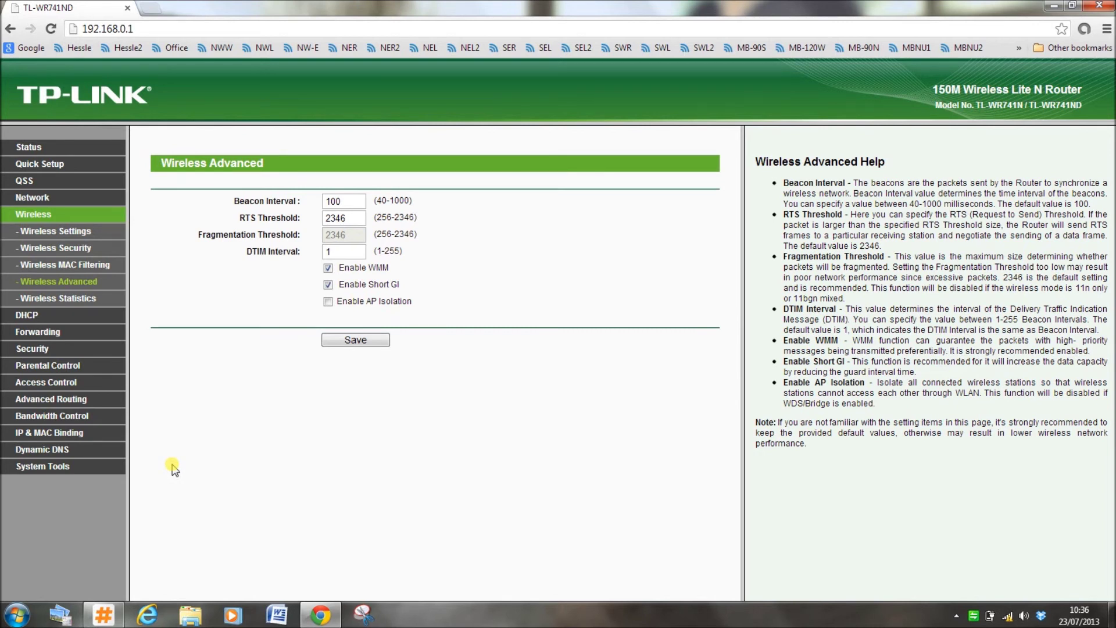
pyautogui.click(108, 617)
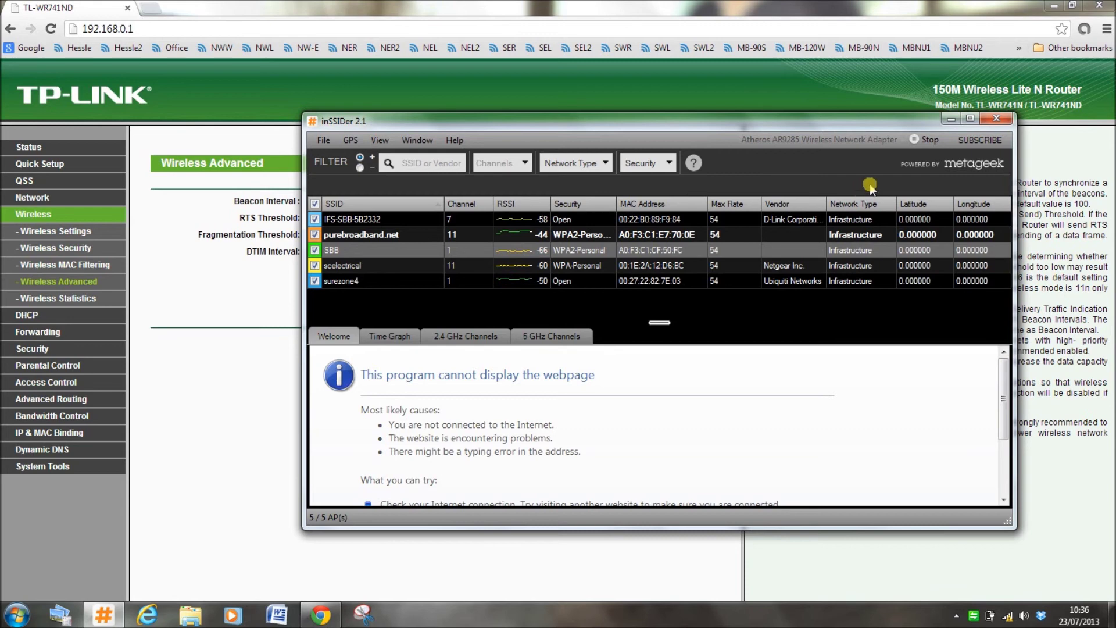
pyautogui.click(950, 119)
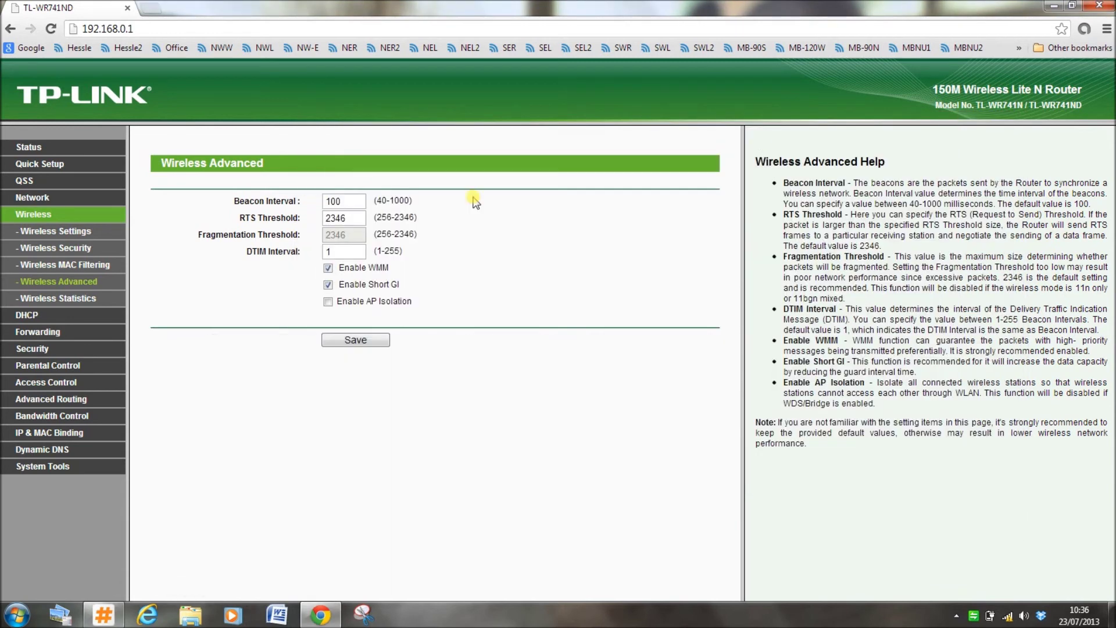
# Change the wireless channel to 6, save it, and recheck channels in inSSIDer.
pyautogui.click(52, 231)
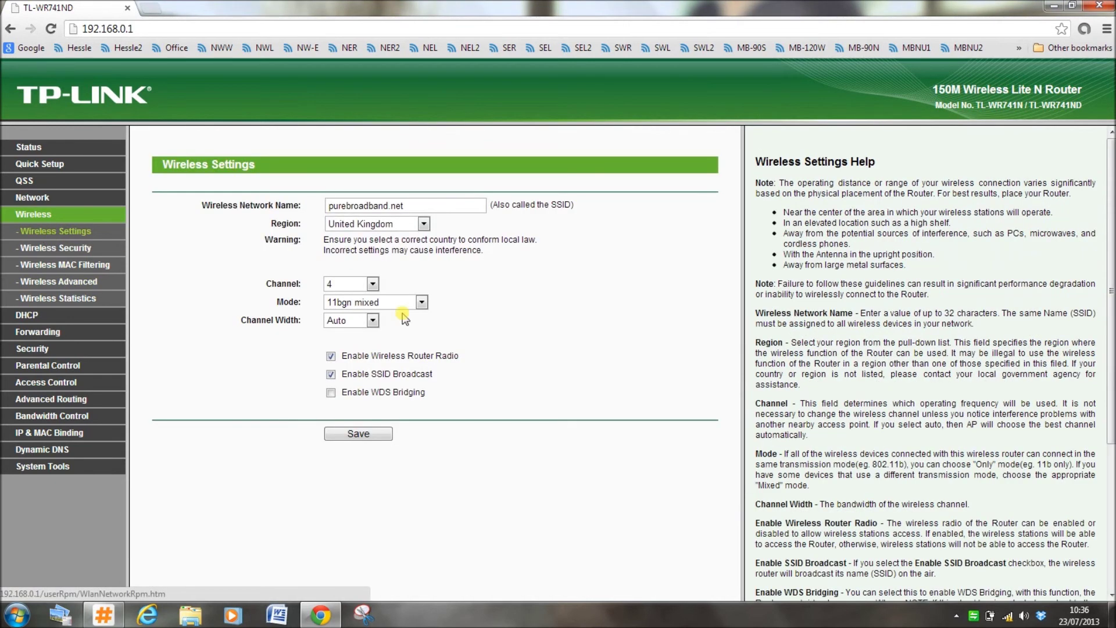
pyautogui.click(373, 284)
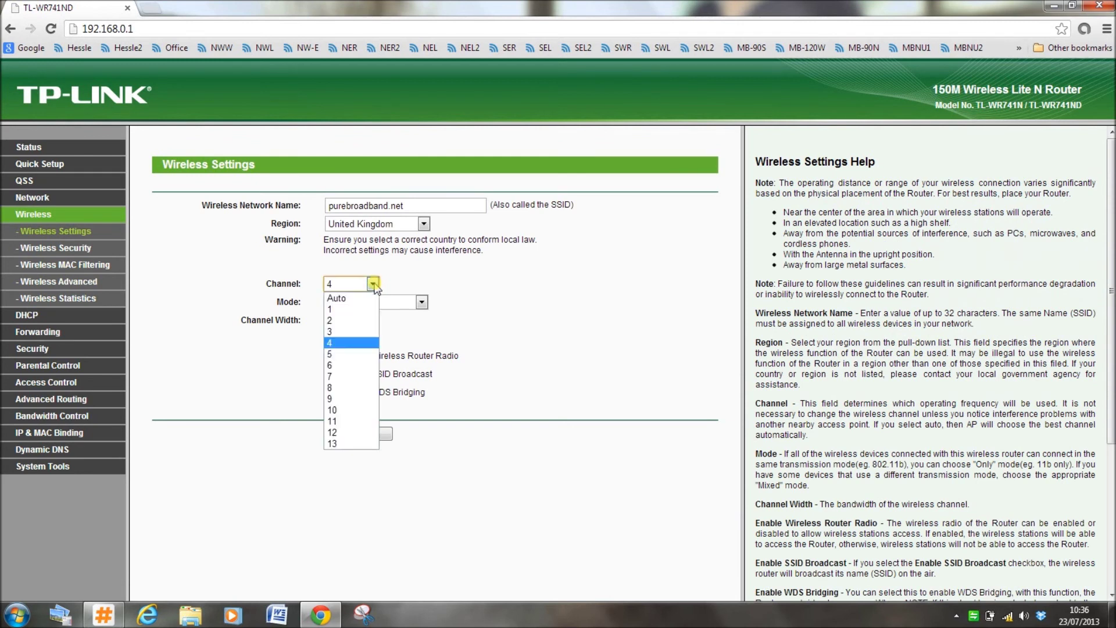
pyautogui.click(356, 376)
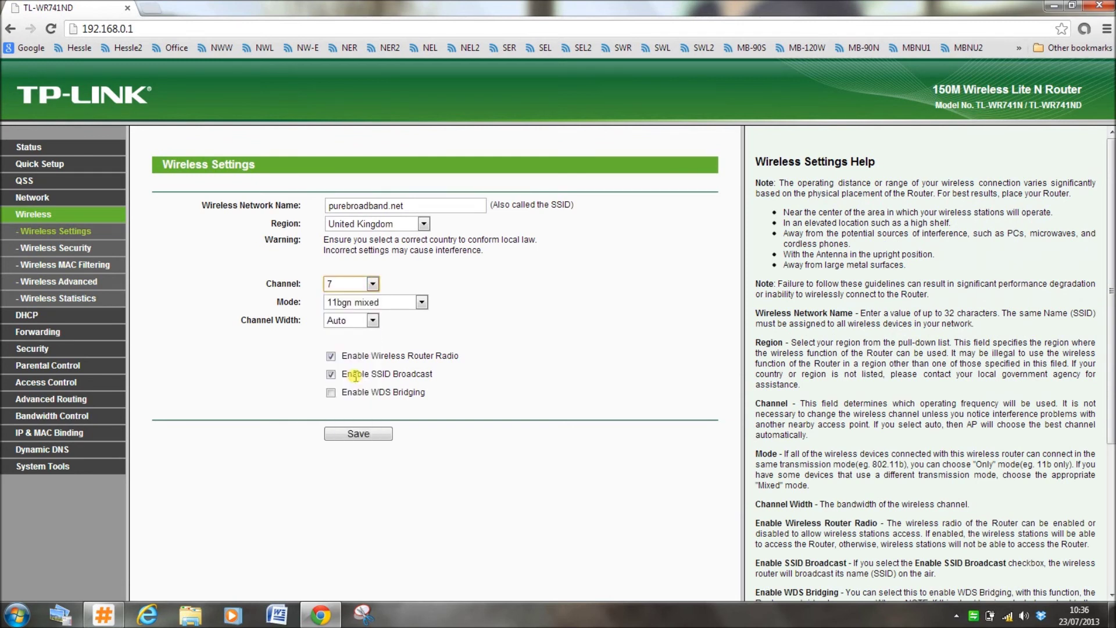
pyautogui.click(373, 284)
pyautogui.click(361, 365)
pyautogui.click(356, 435)
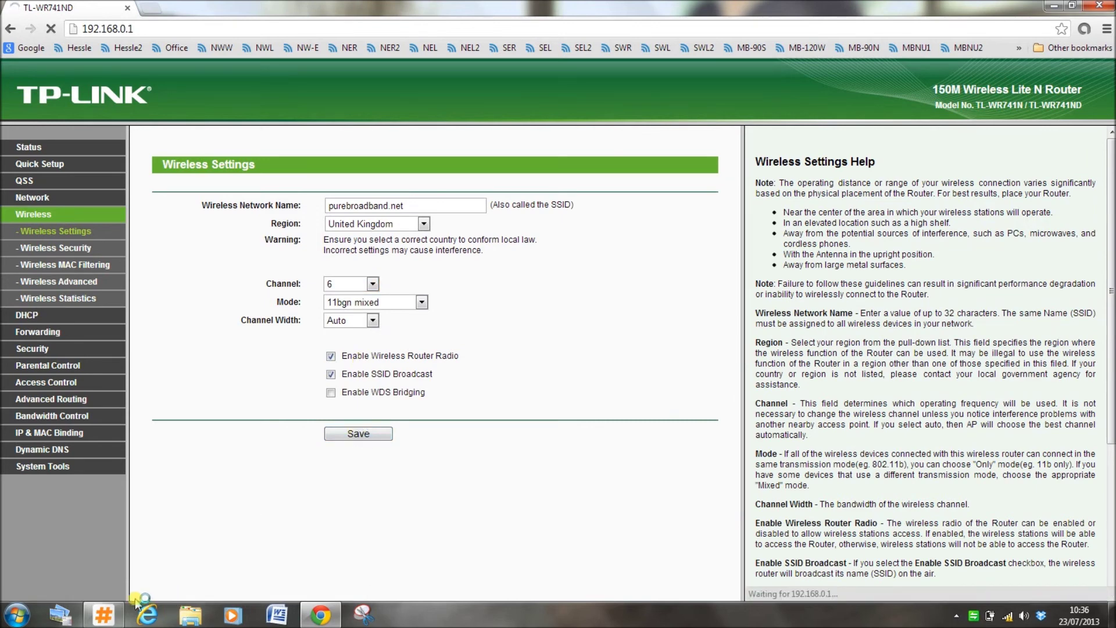
pyautogui.click(107, 621)
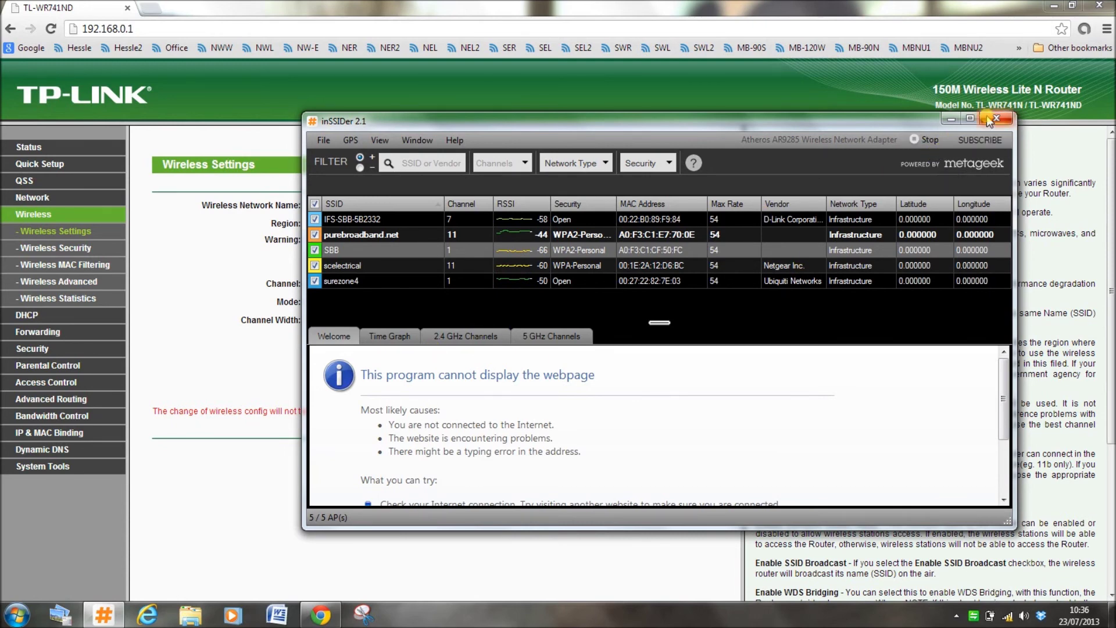
pyautogui.click(214, 312)
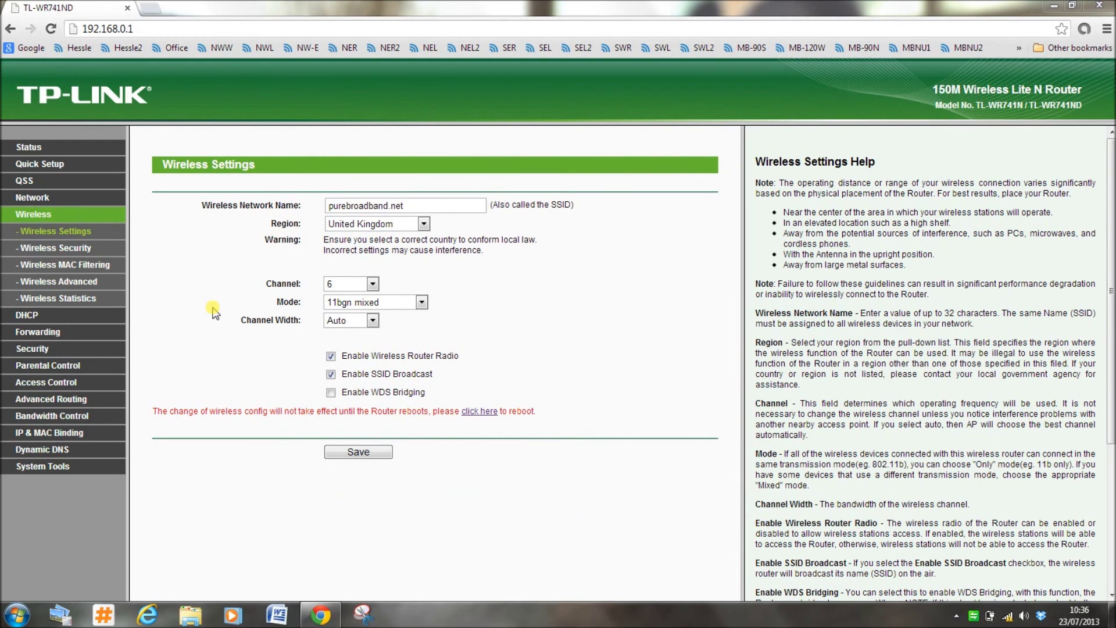
# Go to System Tools > Backup & Restore and start a configuration backup.
pyautogui.click(44, 468)
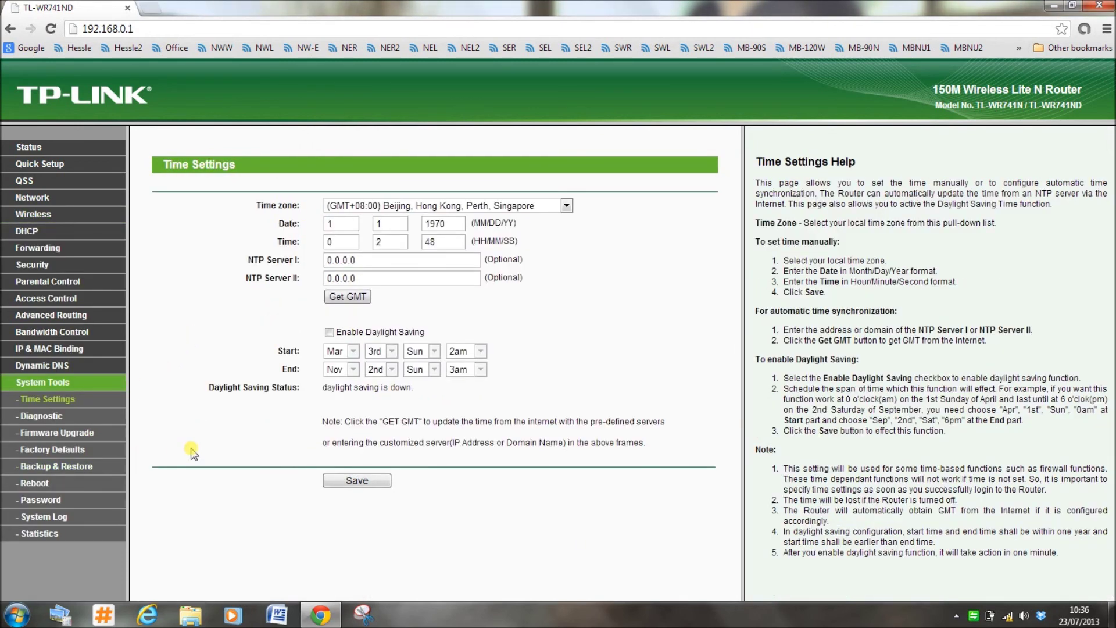
pyautogui.click(57, 466)
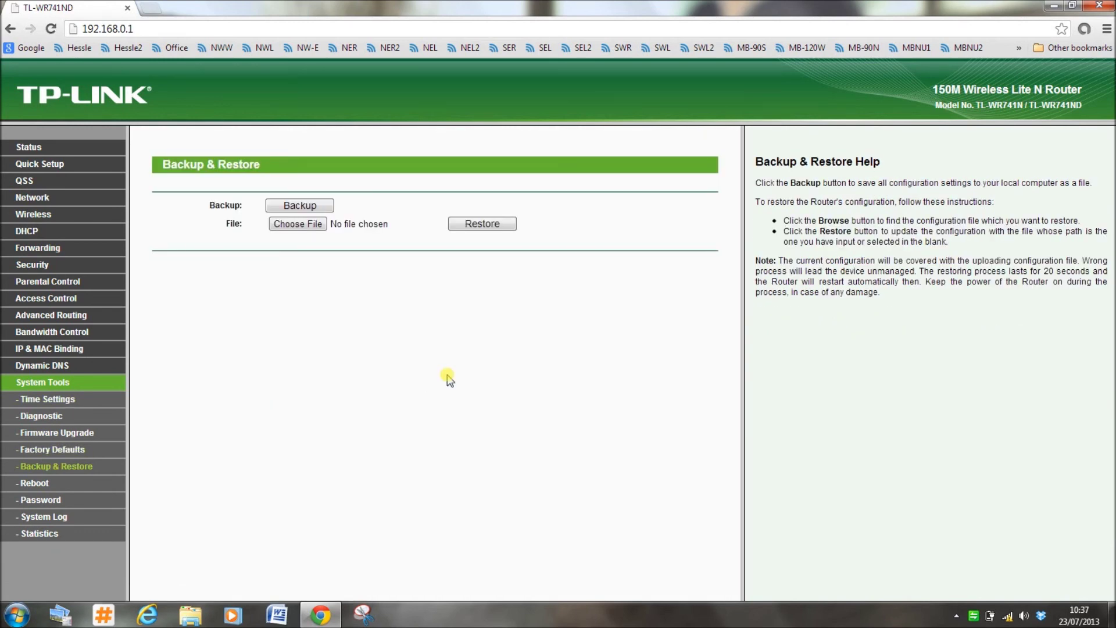
pyautogui.click(294, 206)
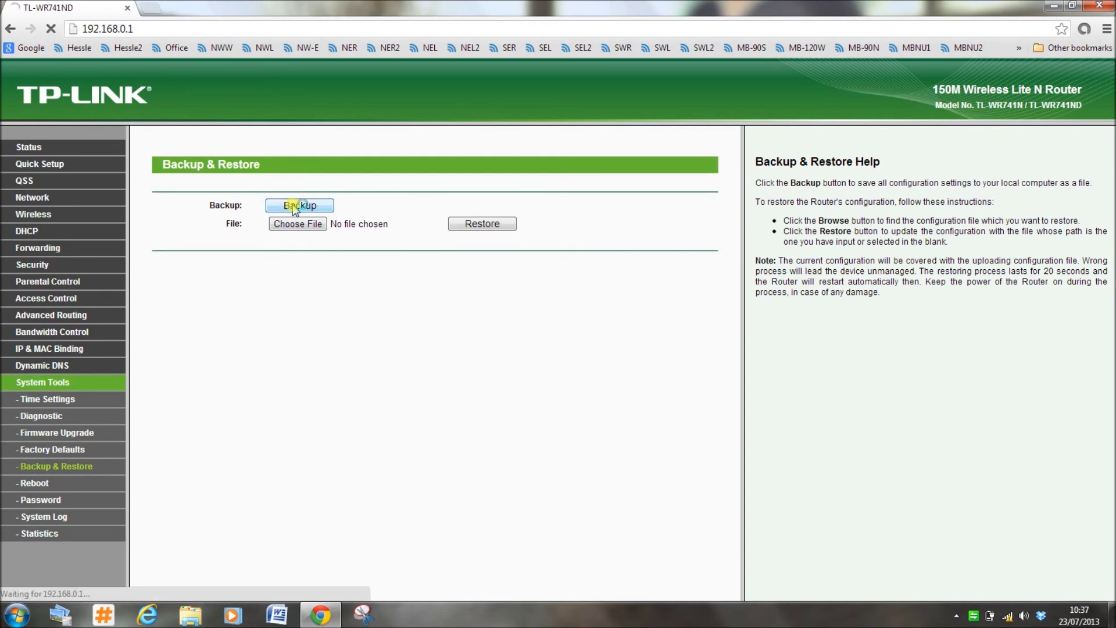